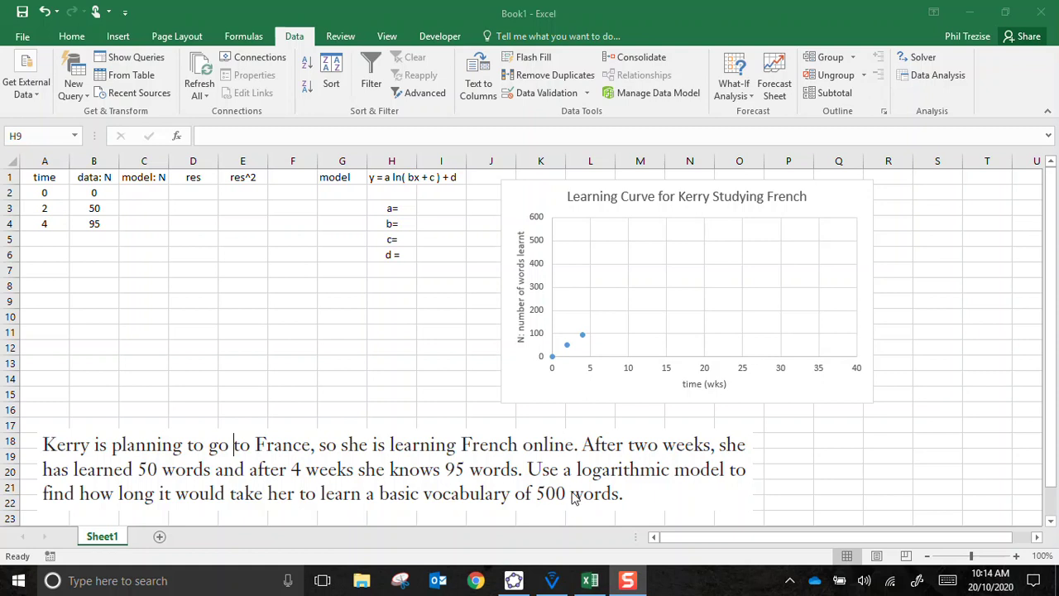
{"action": "key", "text": "alt+Tab"}
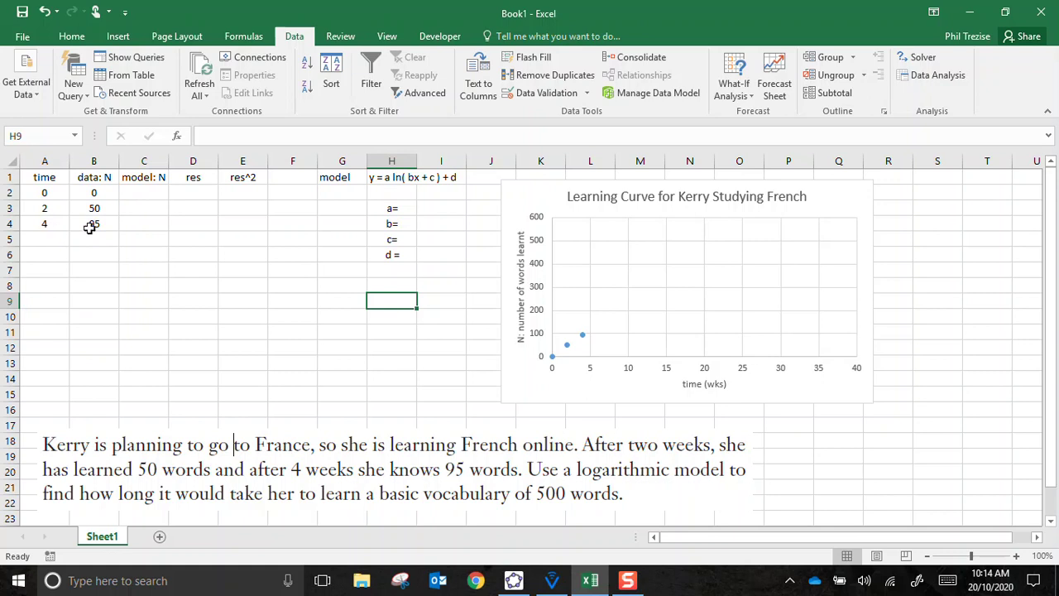
{"action": "left_click", "coordinate": [46, 195]}
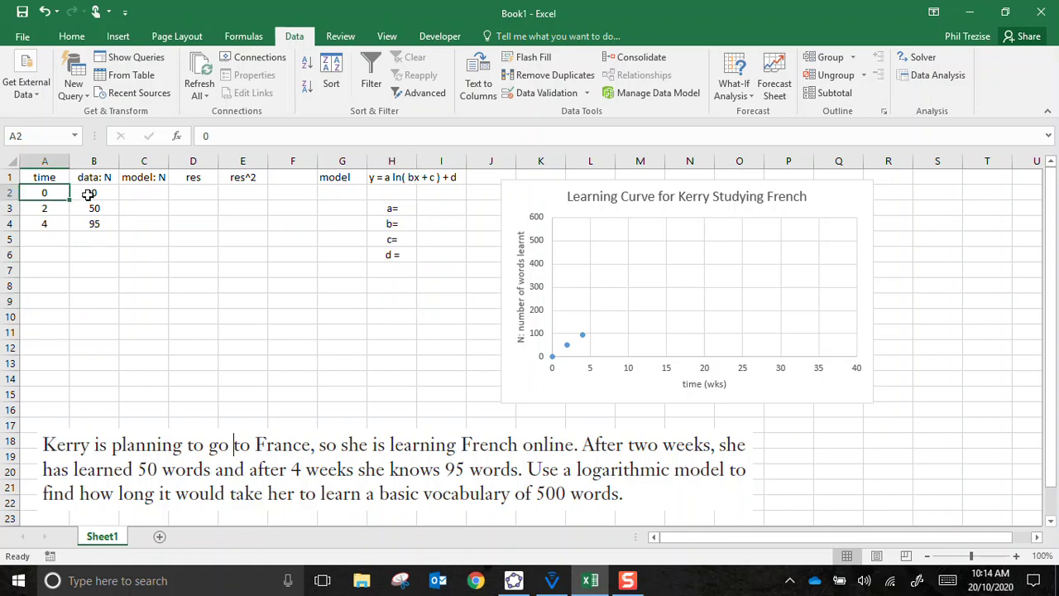
{"action": "left_click", "coordinate": [88, 193]}
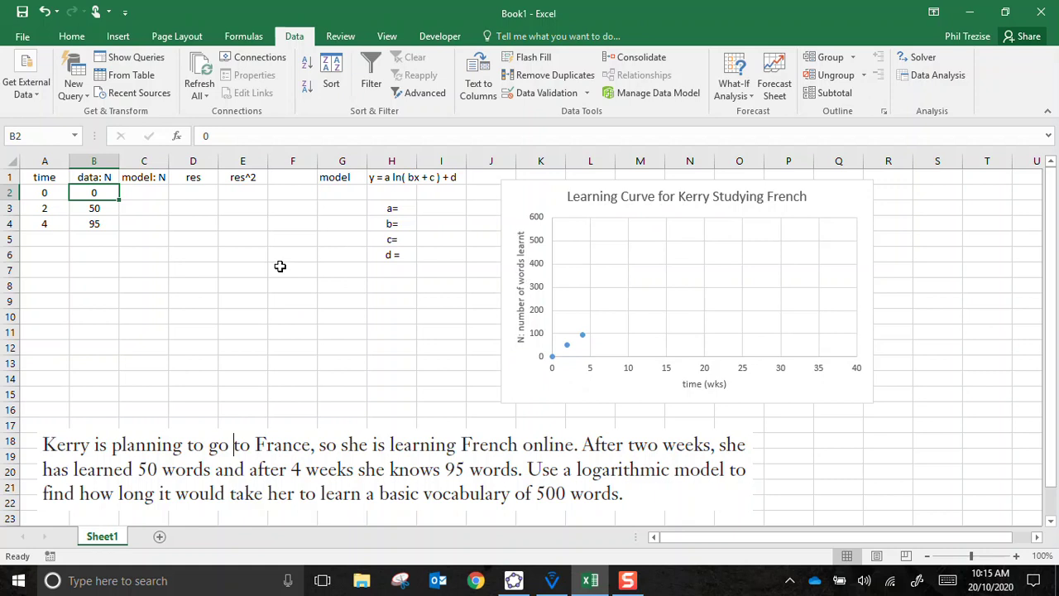
Enter 1 as the starting value for each of the model coefficients a, b, c and d in cells I3 to I6
{"action": "left_click", "coordinate": [426, 212]}
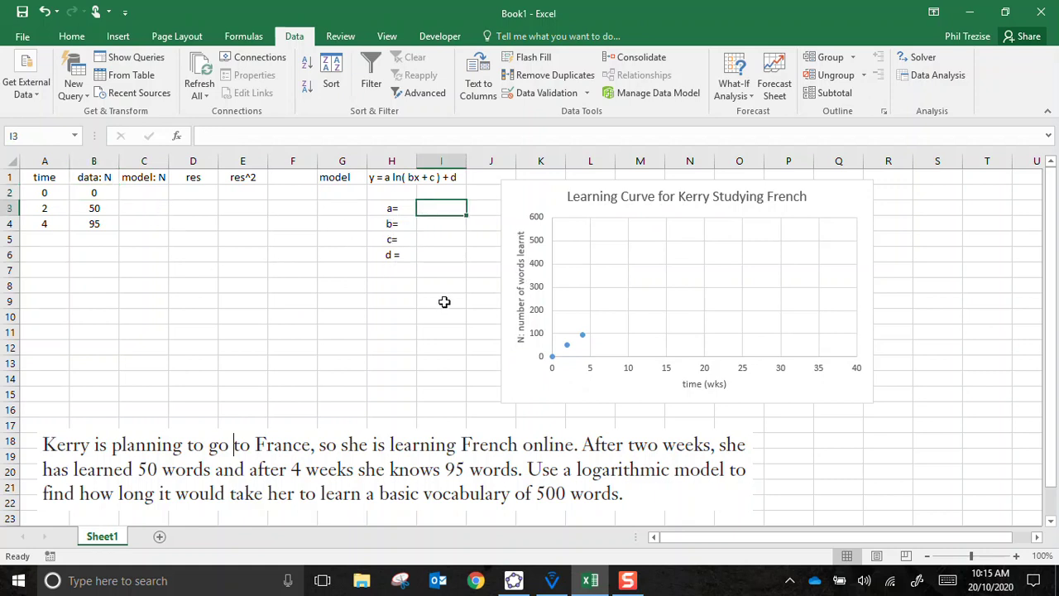
{"action": "type", "text": "1"}
{"action": "key", "text": "Return"}
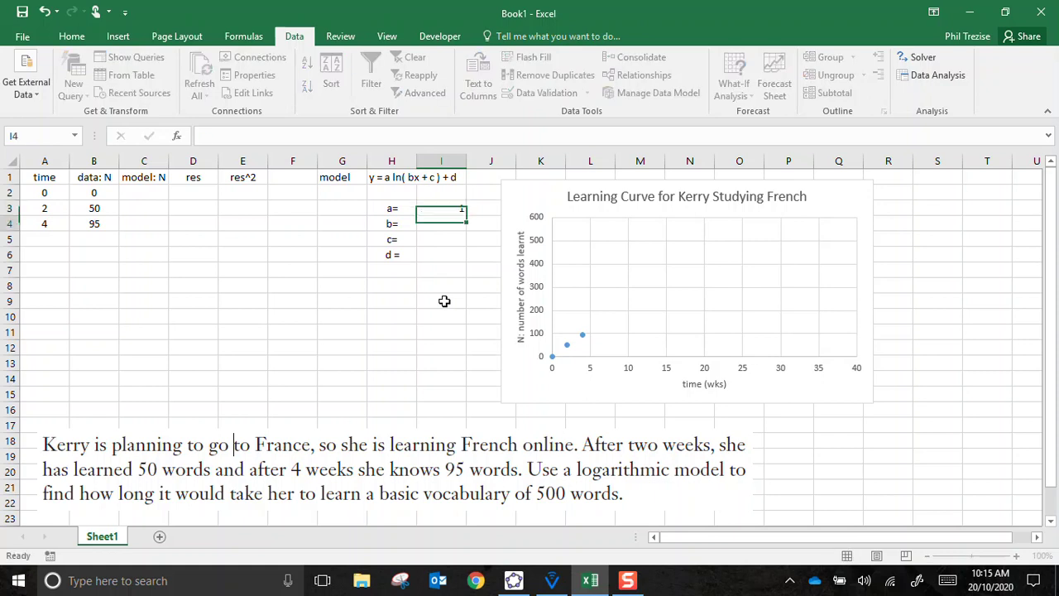
{"action": "type", "text": "1"}
{"action": "key", "text": "Return"}
{"action": "type", "text": "1"}
{"action": "key", "text": "Return"}
{"action": "type", "text": "1"}
{"action": "key", "text": "Return"}
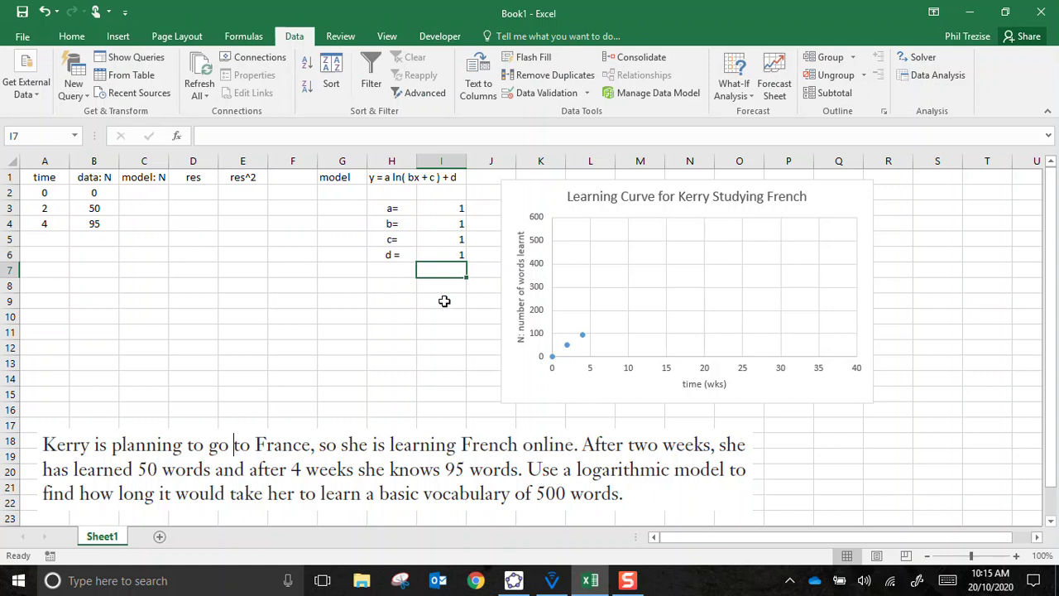
Enter the logarithmic model formula =$I$3*LN($I$4*A2+$I$5)+$I$6 in cell C2, with absolute references to the coefficients
{"action": "key", "text": "Up"}
{"action": "key", "text": "Up"}
{"action": "key", "text": "Up"}
{"action": "key", "text": "Up"}
{"action": "key", "text": "Left"}
{"action": "key", "text": "Left"}
{"action": "key", "text": "Left"}
{"action": "key", "text": "Left"}
{"action": "key", "text": "Left"}
{"action": "key", "text": "Left"}
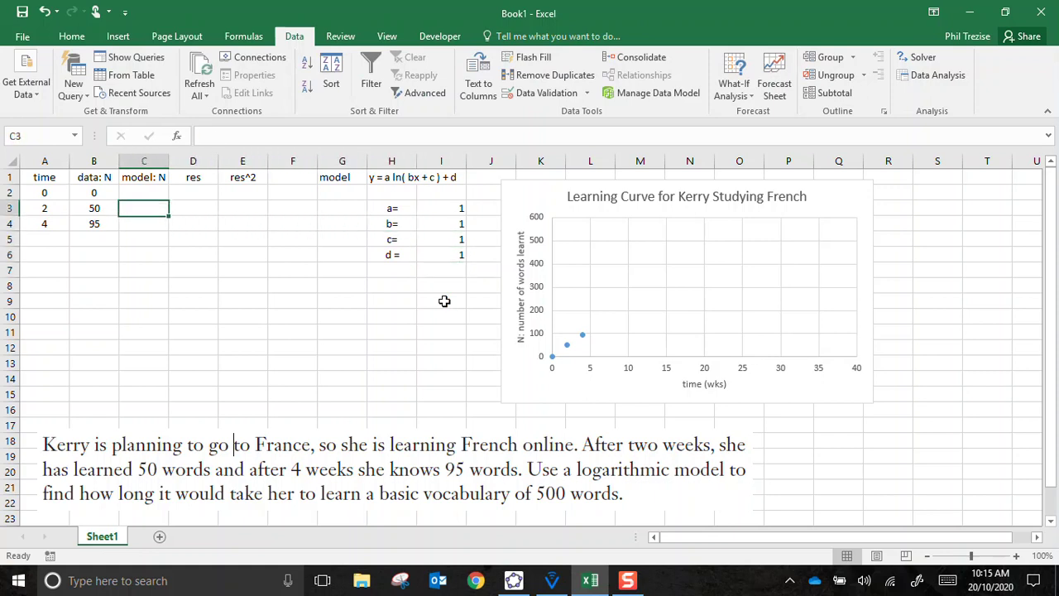
{"action": "key", "text": "Up"}
{"action": "key", "text": "Up"}
{"action": "key", "text": "Down"}
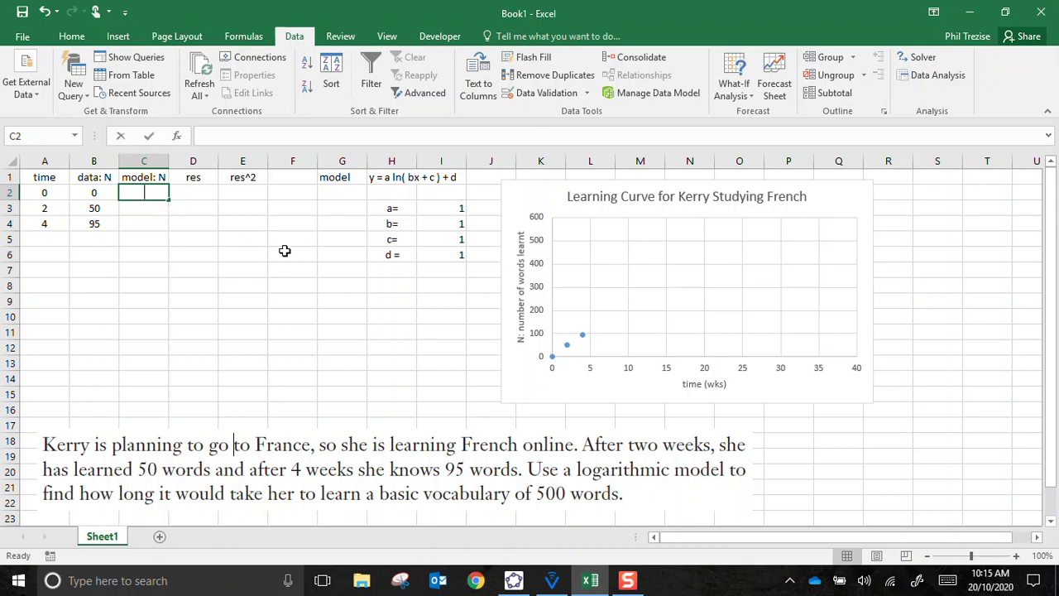
{"action": "type", "text": "="}
{"action": "left_click", "coordinate": [451, 210]}
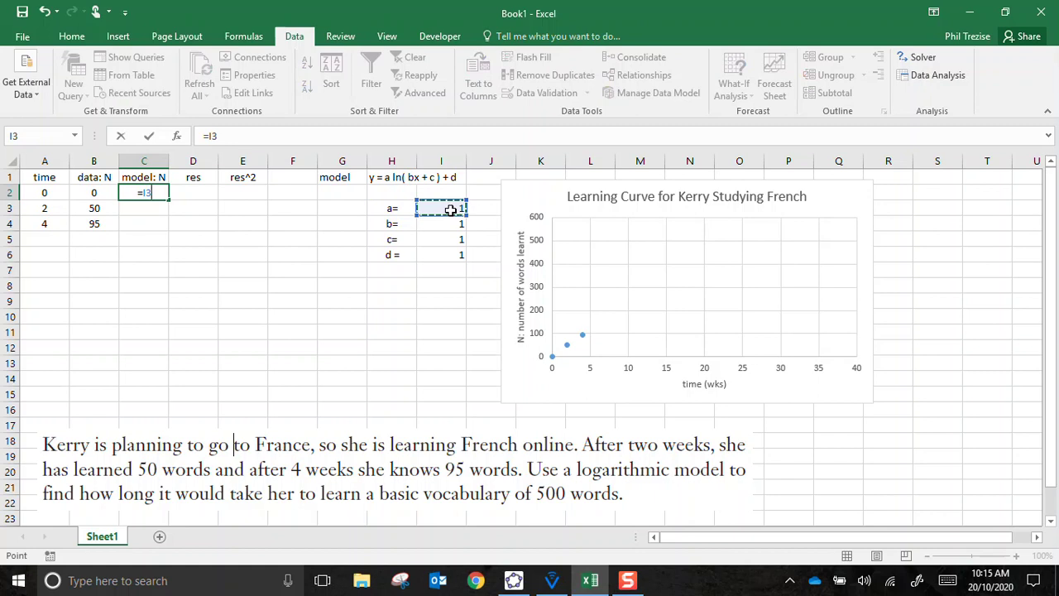
{"action": "key", "text": "F4"}
{"action": "type", "text": "*"}
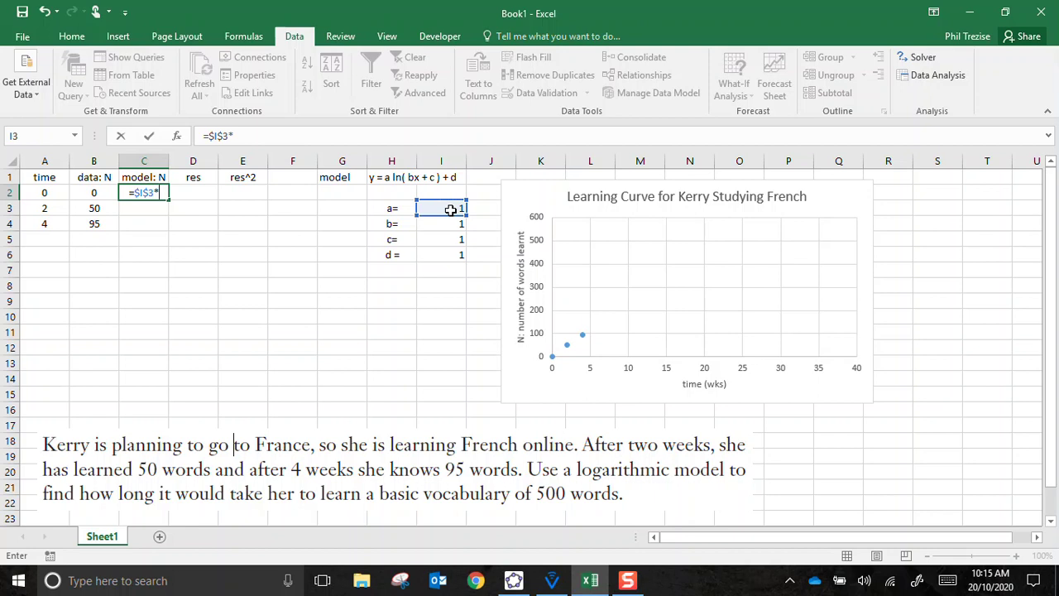
{"action": "type", "text": "ln"}
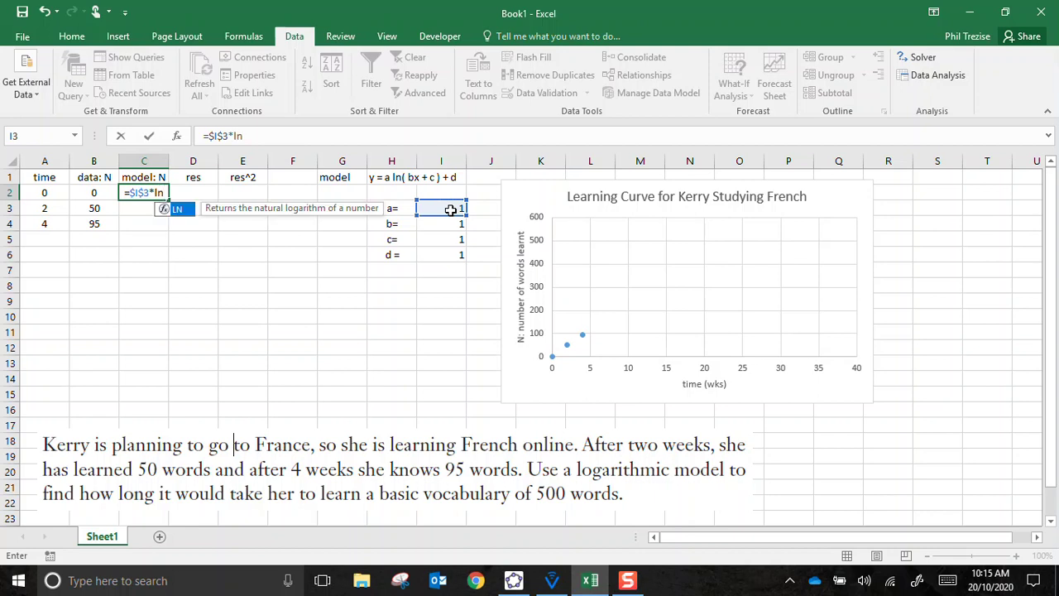
{"action": "type", "text": "("}
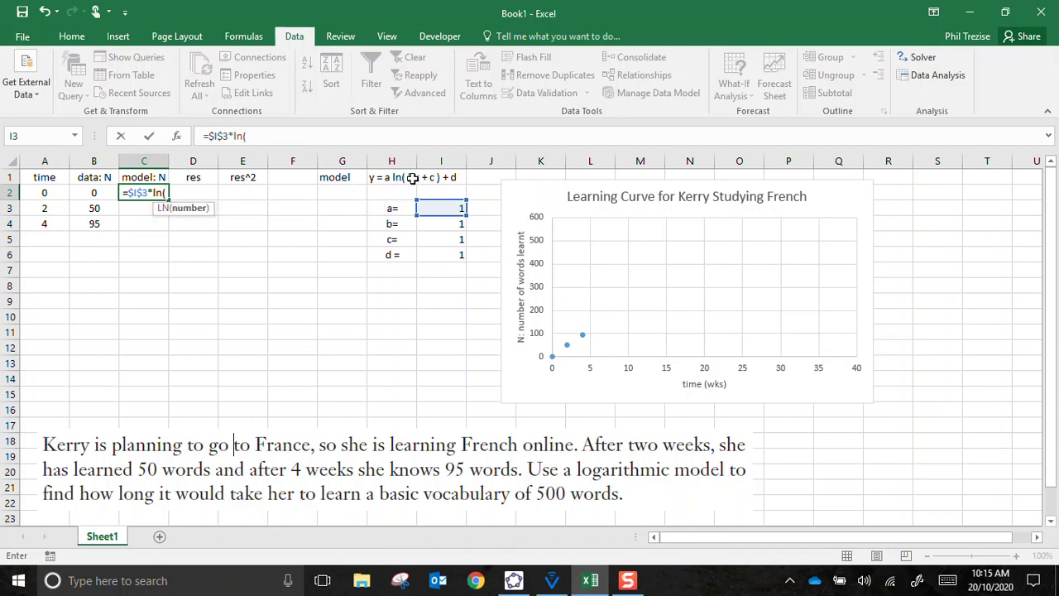
{"action": "left_click", "coordinate": [446, 226]}
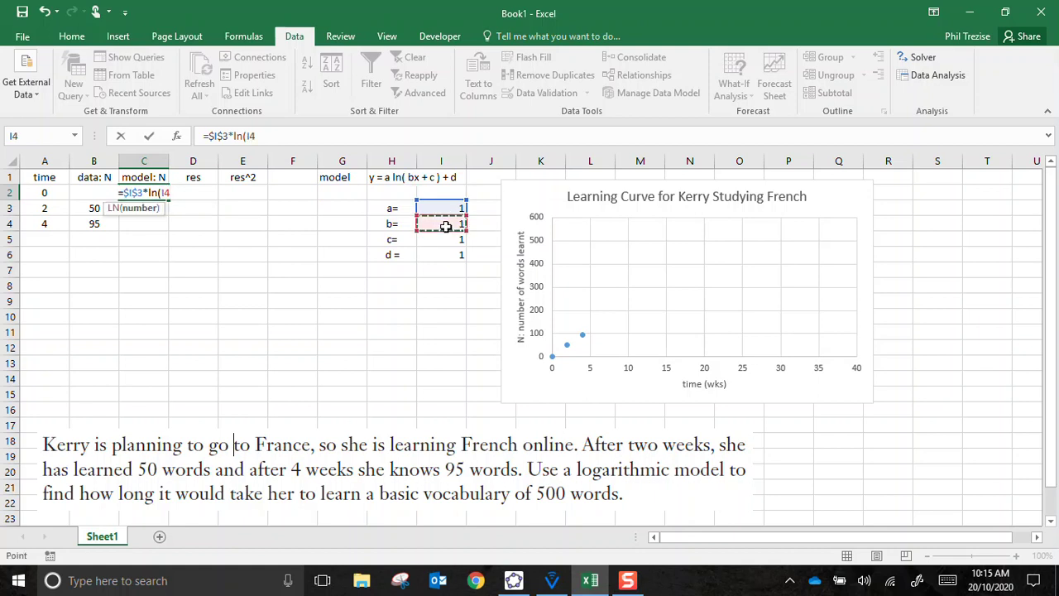
{"action": "key", "text": "F4"}
{"action": "type", "text": "*"}
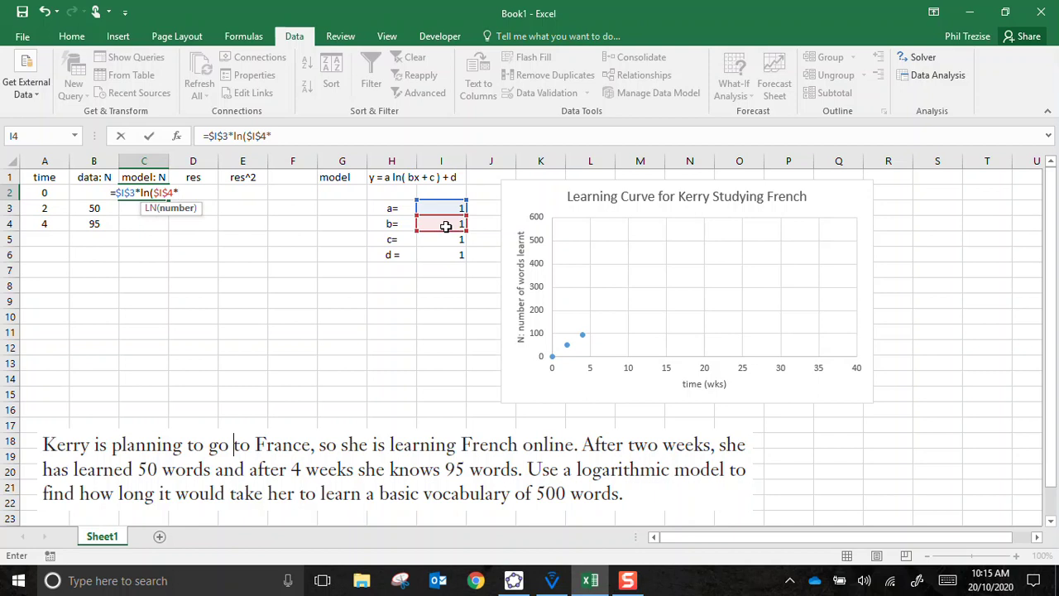
{"action": "left_click", "coordinate": [49, 192]}
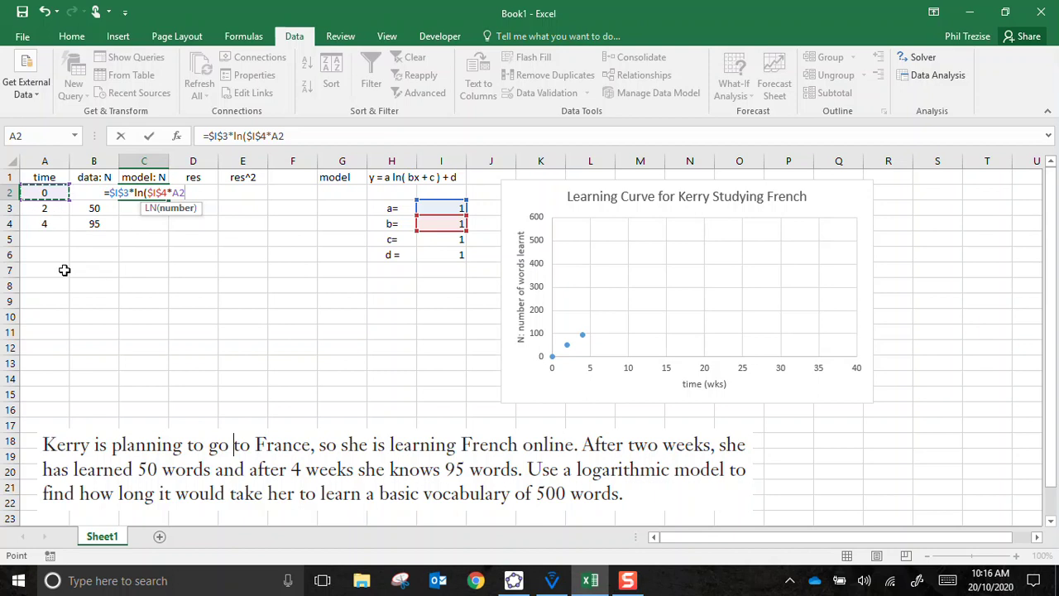
{"action": "type", "text": "+"}
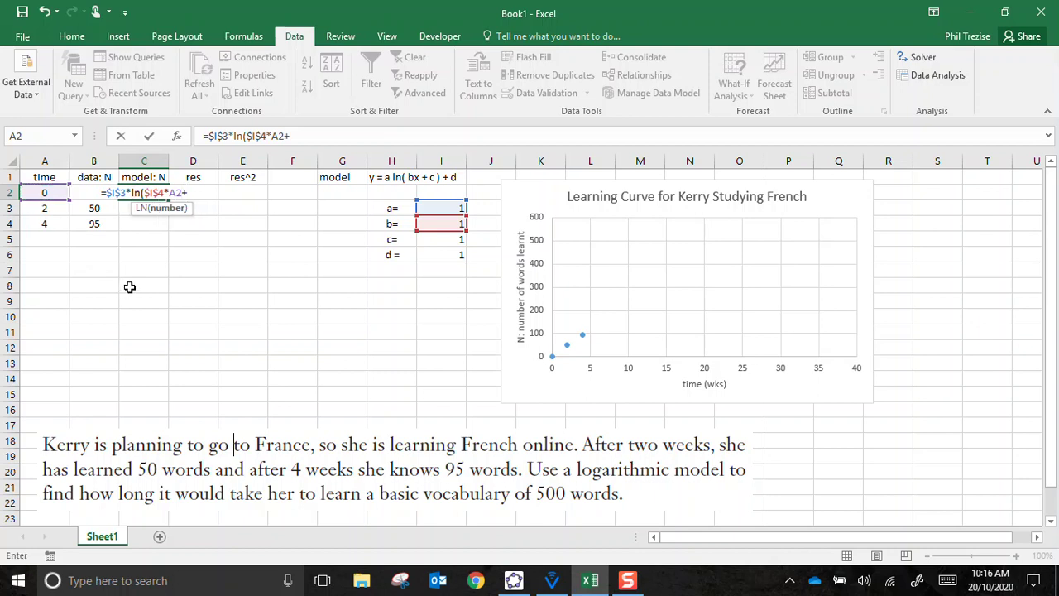
{"action": "left_click", "coordinate": [441, 238]}
{"action": "key", "text": "F4"}
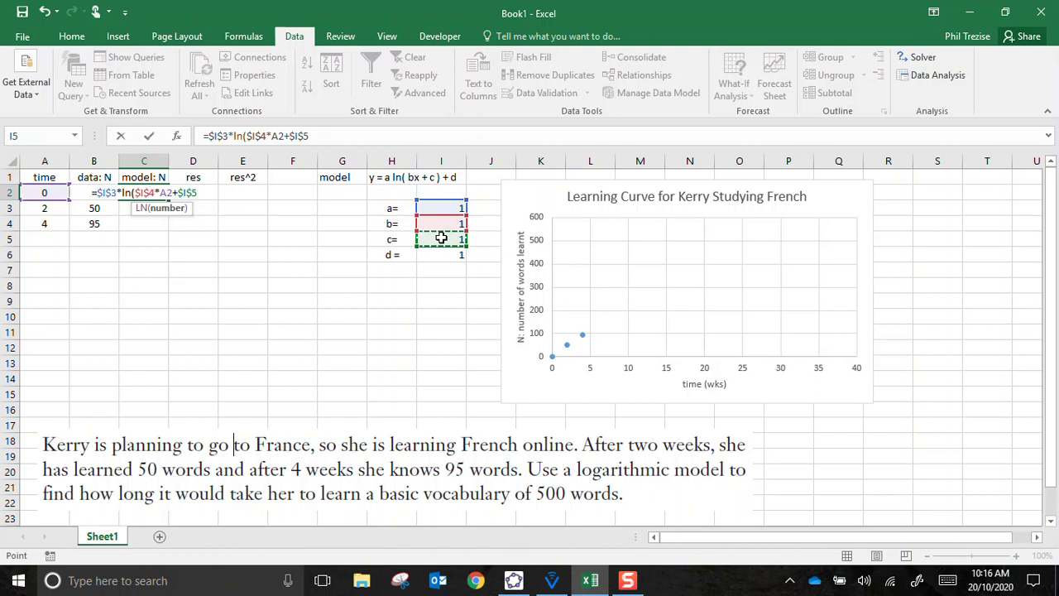
{"action": "type", "text": ")"}
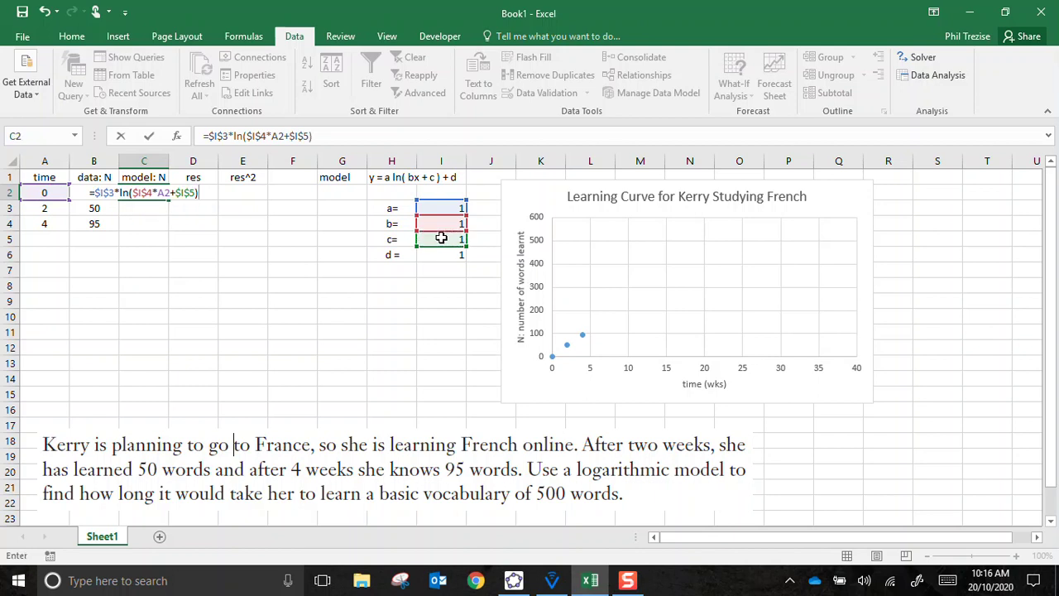
{"action": "type", "text": "+"}
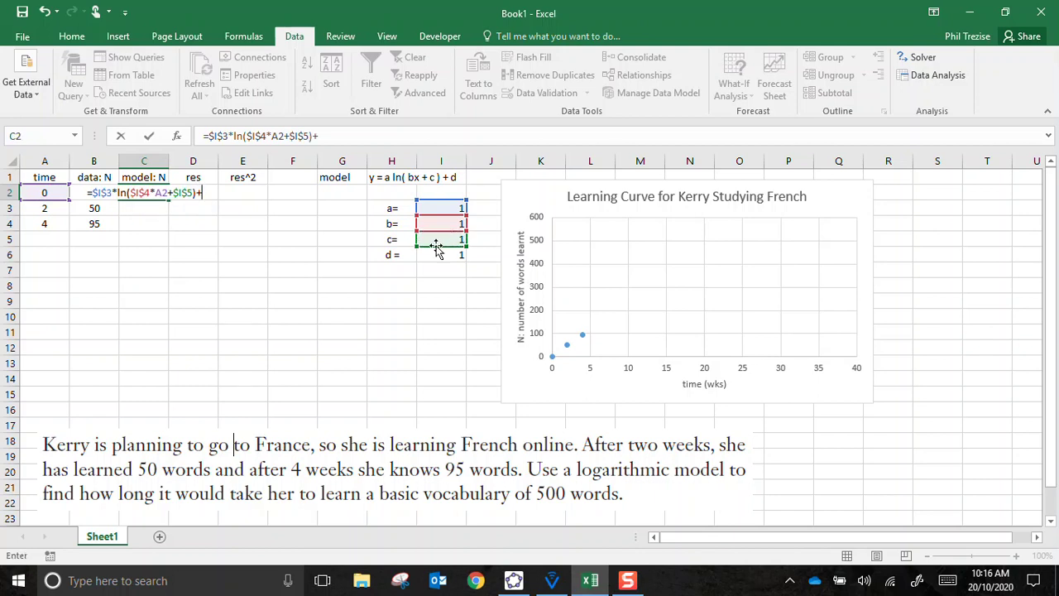
{"action": "left_click", "coordinate": [430, 254]}
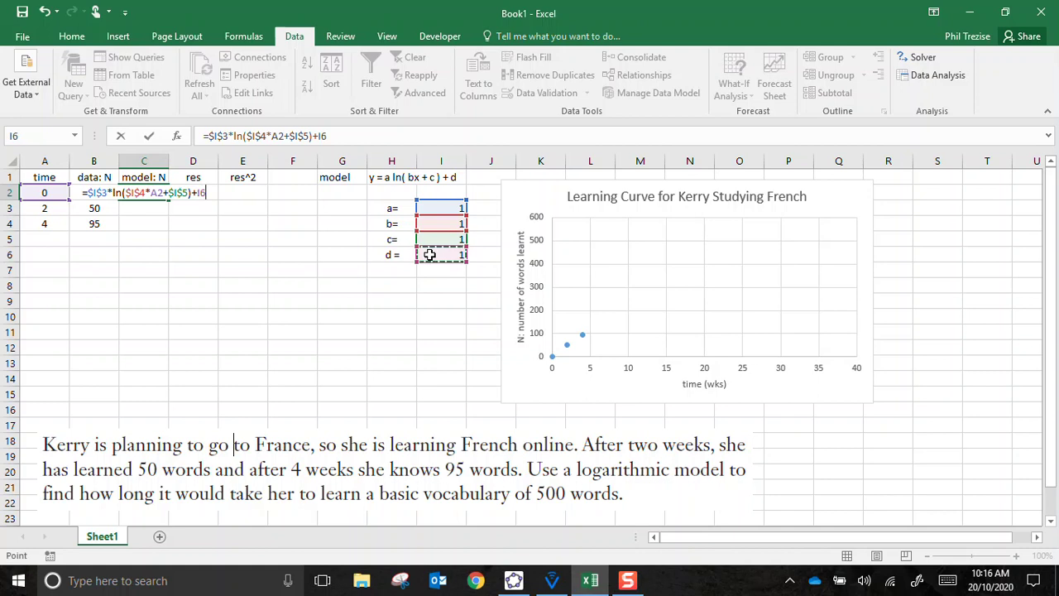
{"action": "key", "text": "F4"}
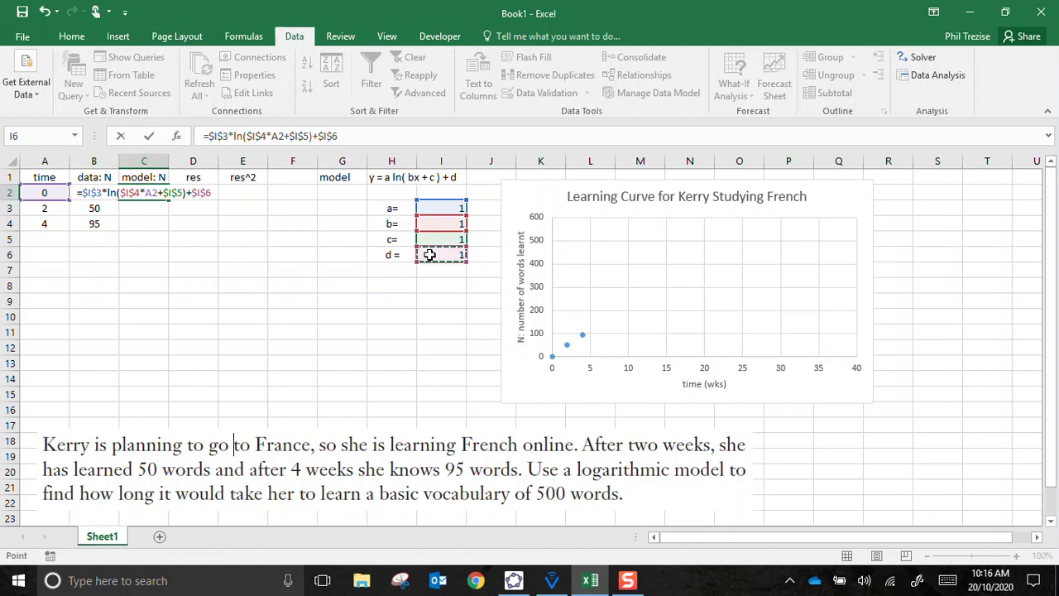
{"action": "key", "text": "Return"}
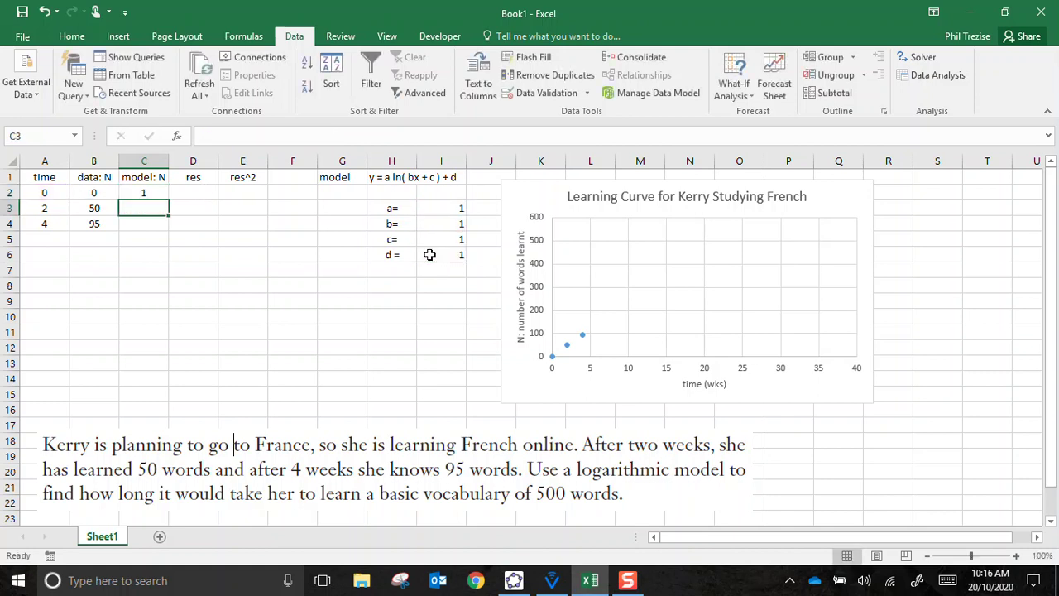
Fill the model formula from cell C2 down to C4
{"action": "left_click", "coordinate": [155, 191]}
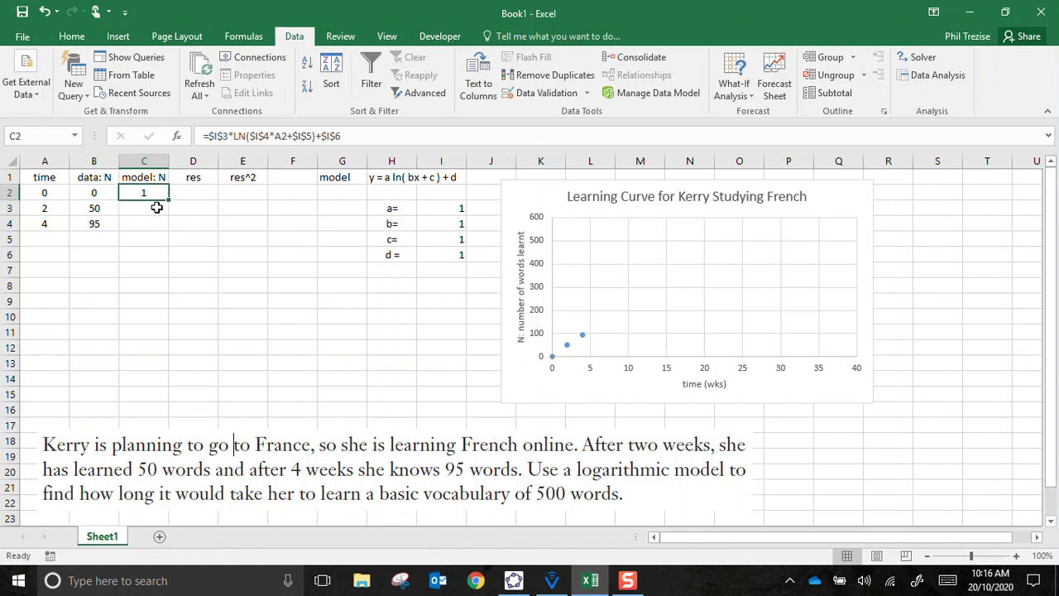
{"action": "left_click_drag", "start_coordinate": [171, 201], "coordinate": [170, 232]}
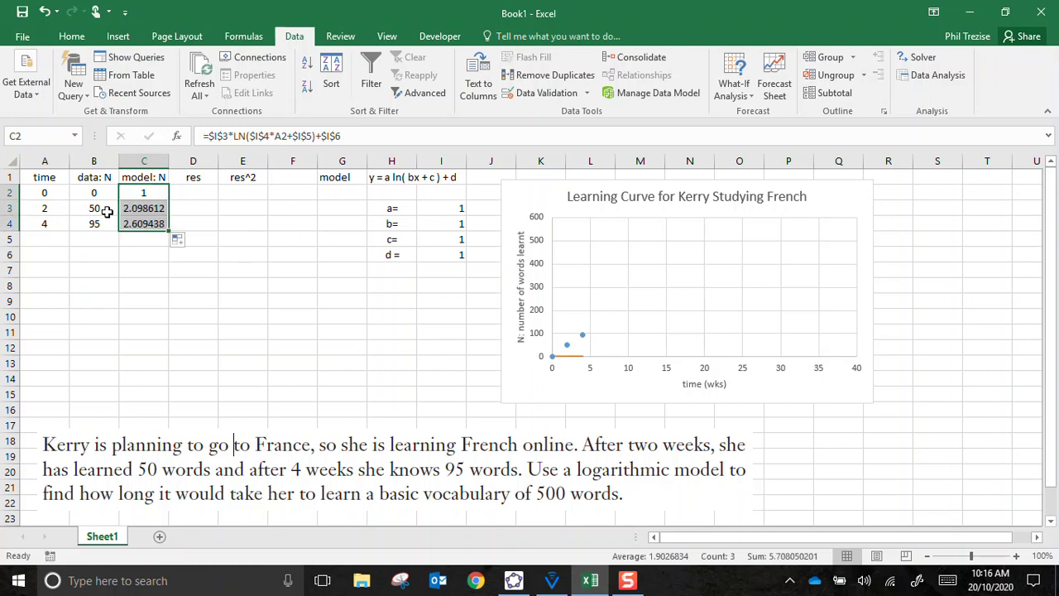
Set coefficient a to 50 in I3 and coefficient b to 0.5 in I4
{"action": "left_click", "coordinate": [425, 226]}
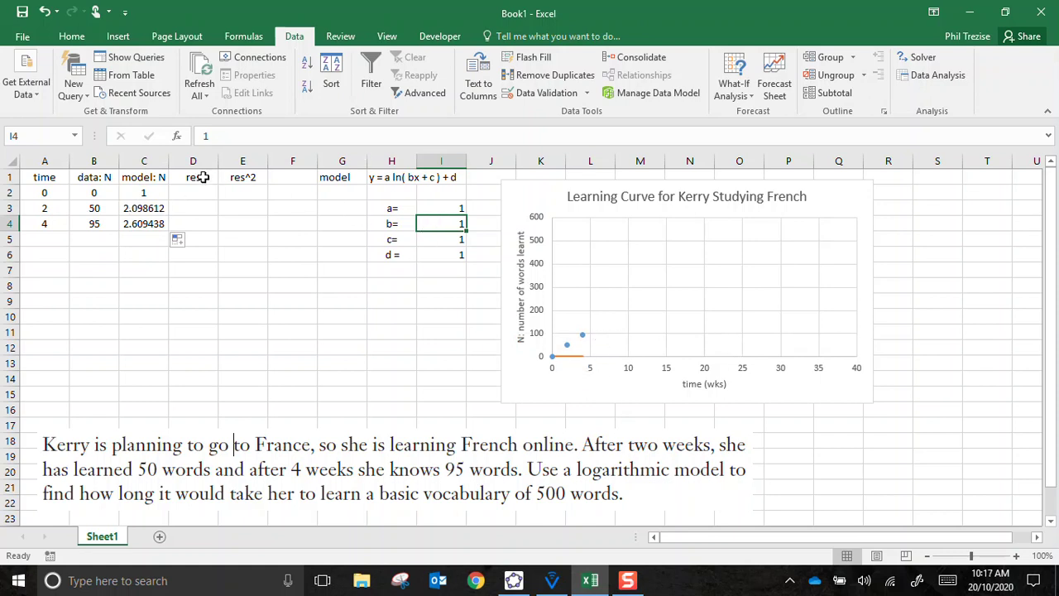
{"action": "left_click", "coordinate": [441, 208]}
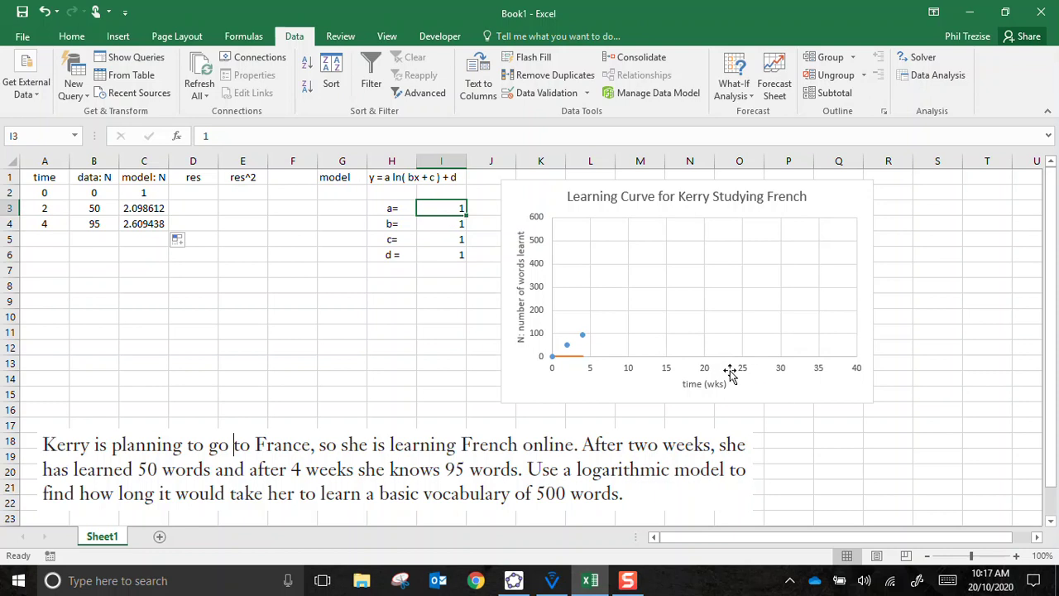
{"action": "type", "text": "50"}
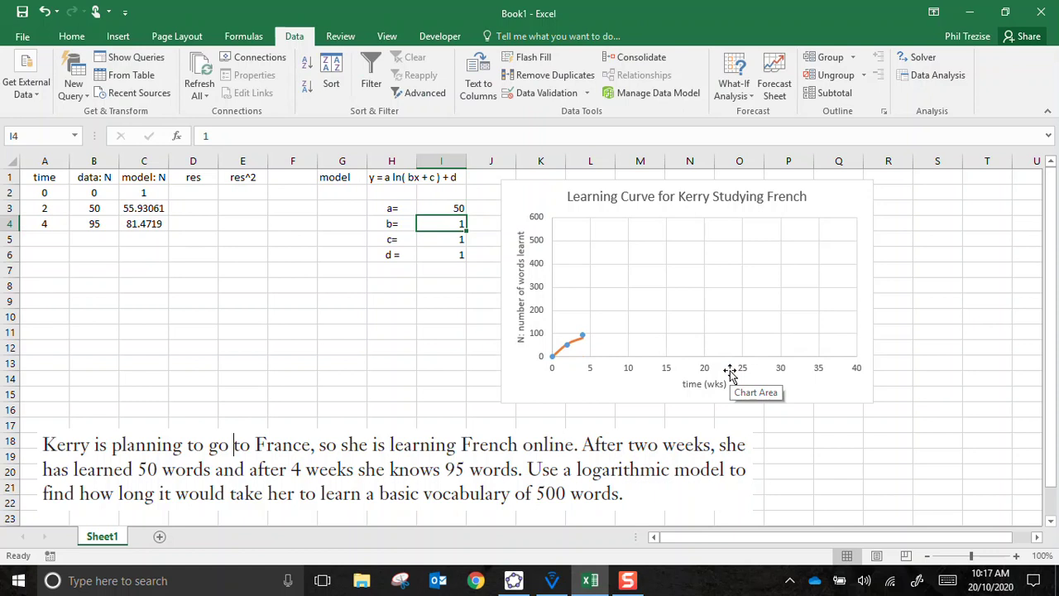
{"action": "type", "text": "0.5"}
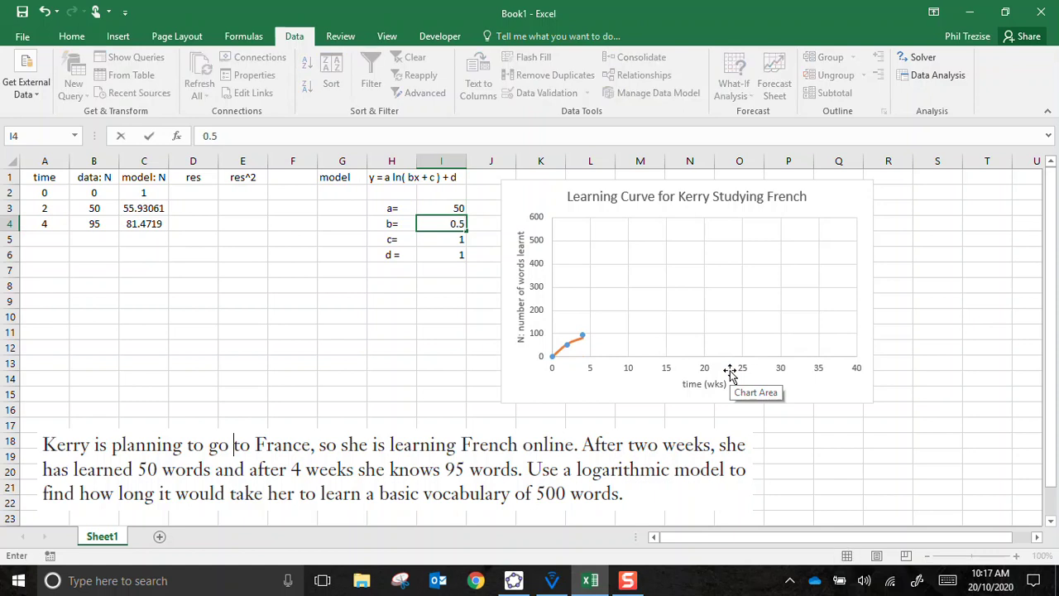
{"action": "key", "text": "Return"}
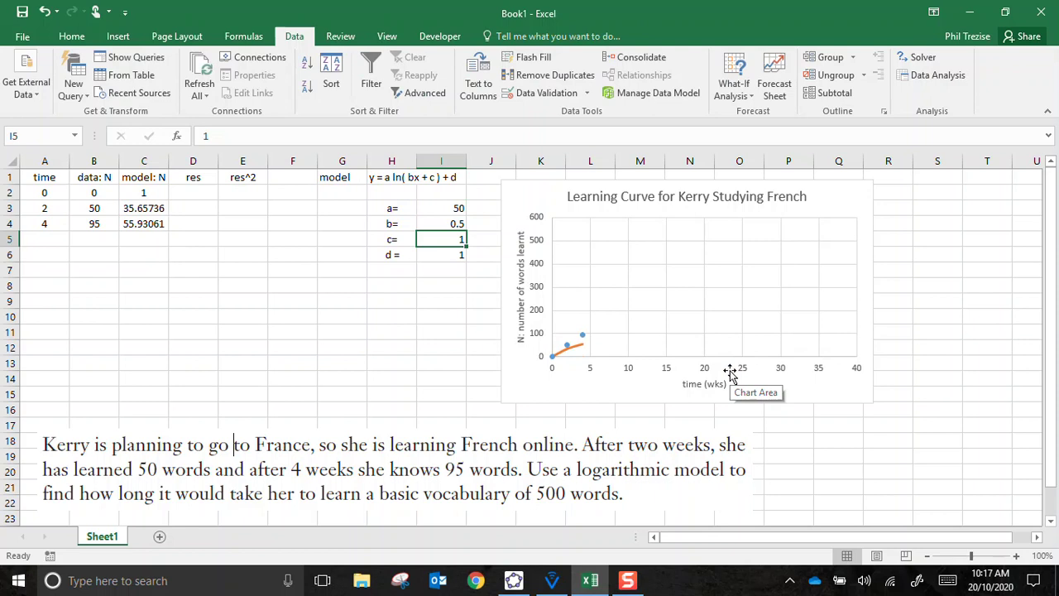
Set coefficient a in cell I3 to 100
{"action": "key", "text": "Up"}
{"action": "key", "text": "Up"}
{"action": "type", "text": "100"}
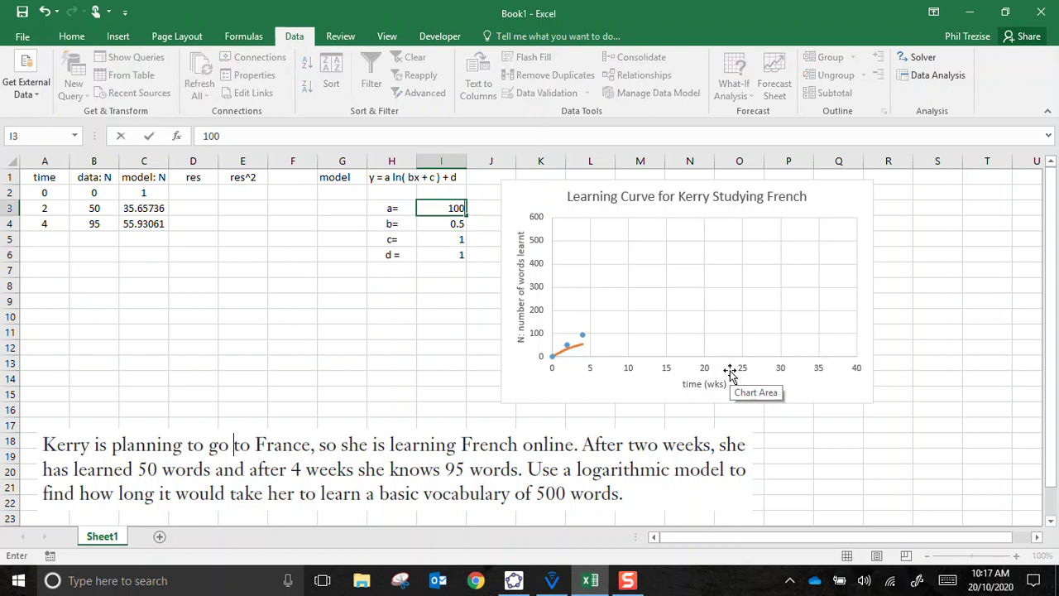
{"action": "key", "text": "Return"}
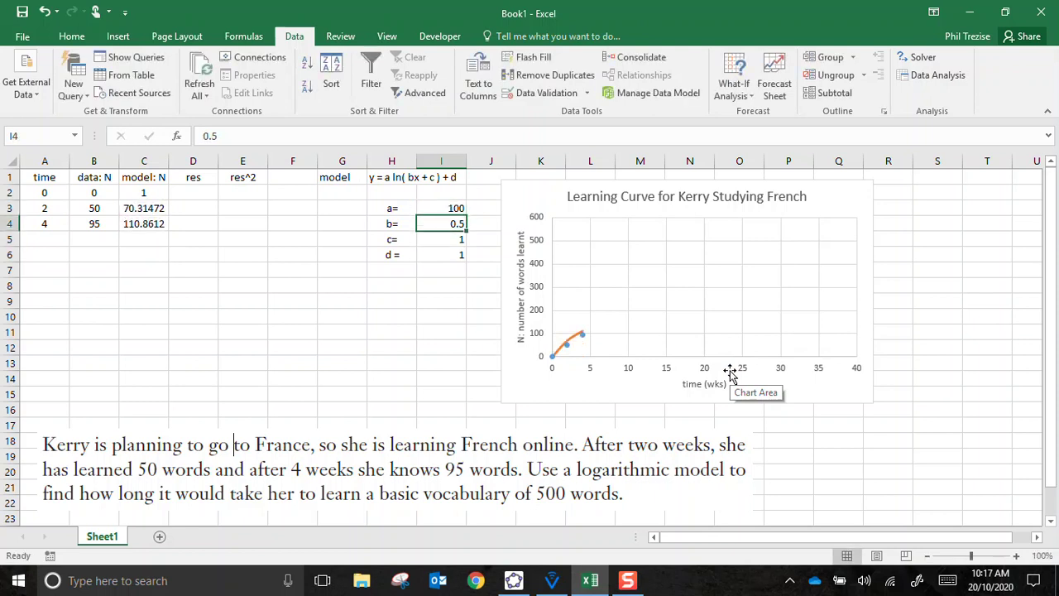
Try the value 2 for coefficient c in cell I5
{"action": "key", "text": "Down"}
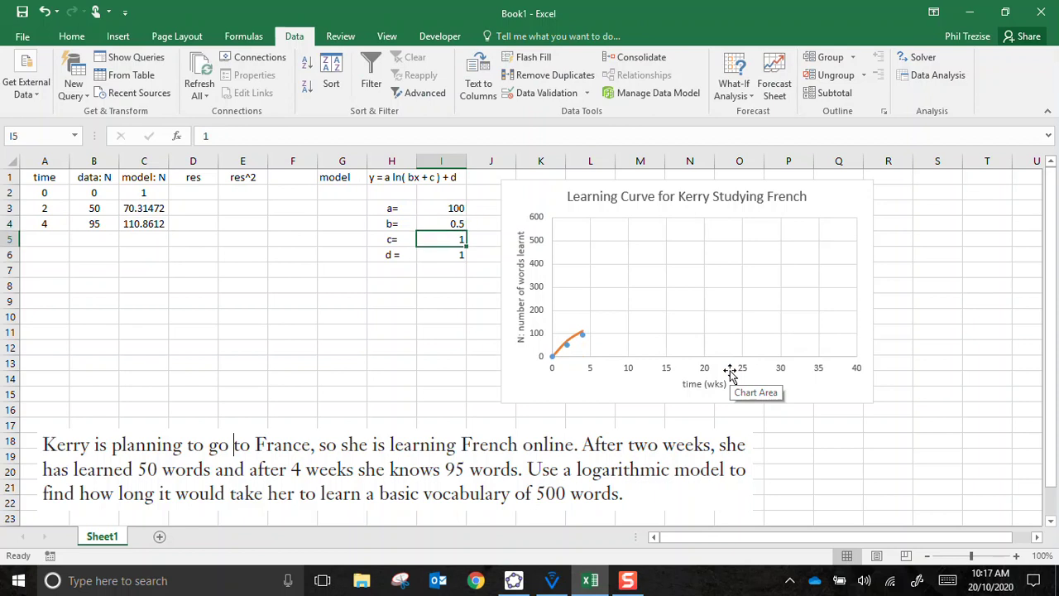
{"action": "type", "text": "2"}
{"action": "key", "text": "Return"}
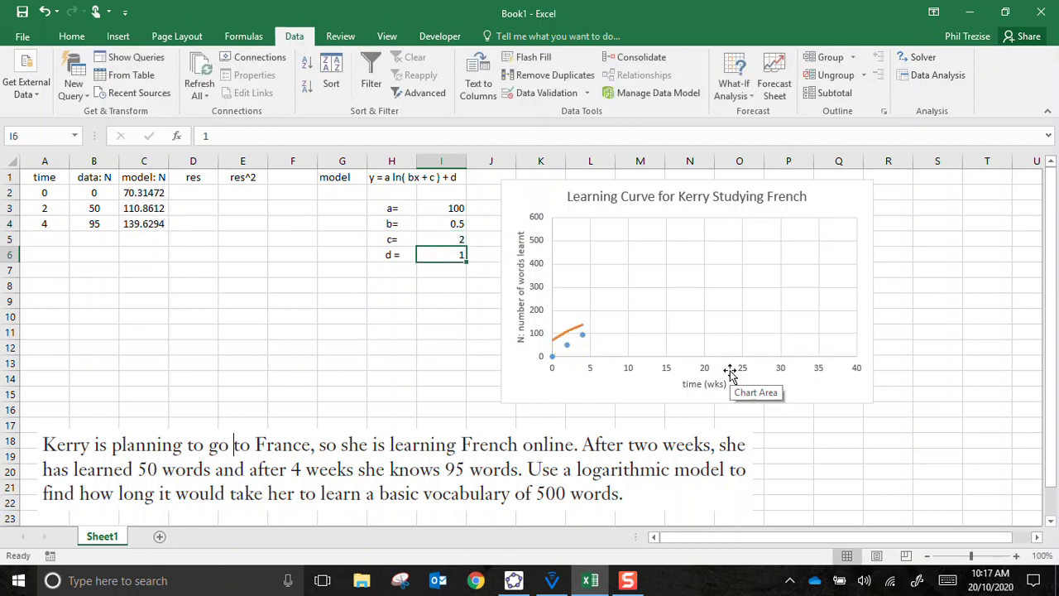
Set coefficient c in cell I5 to 0
{"action": "key", "text": "Up"}
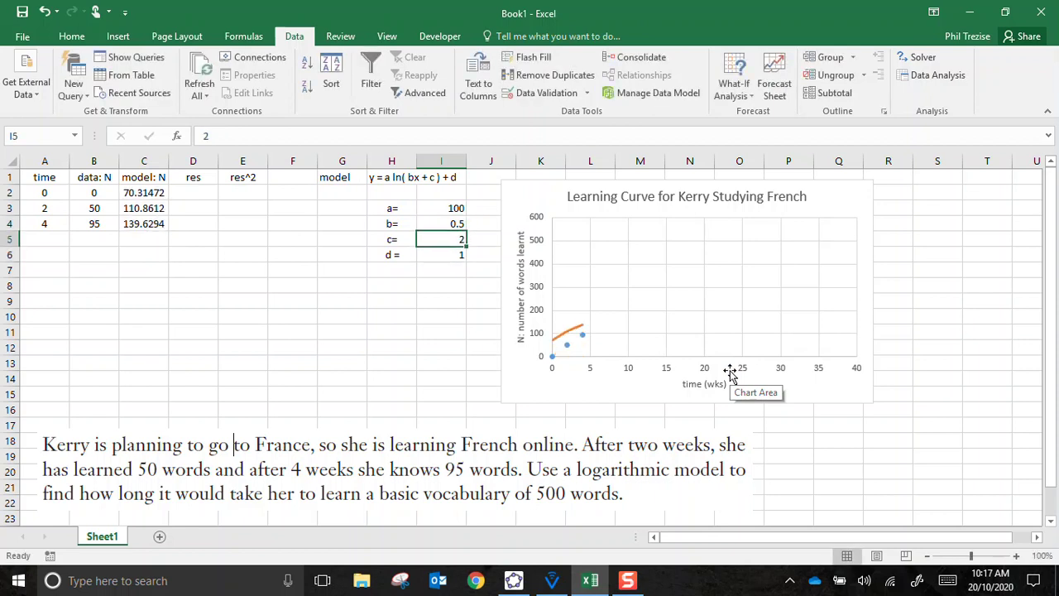
{"action": "type", "text": "0"}
{"action": "key", "text": "Return"}
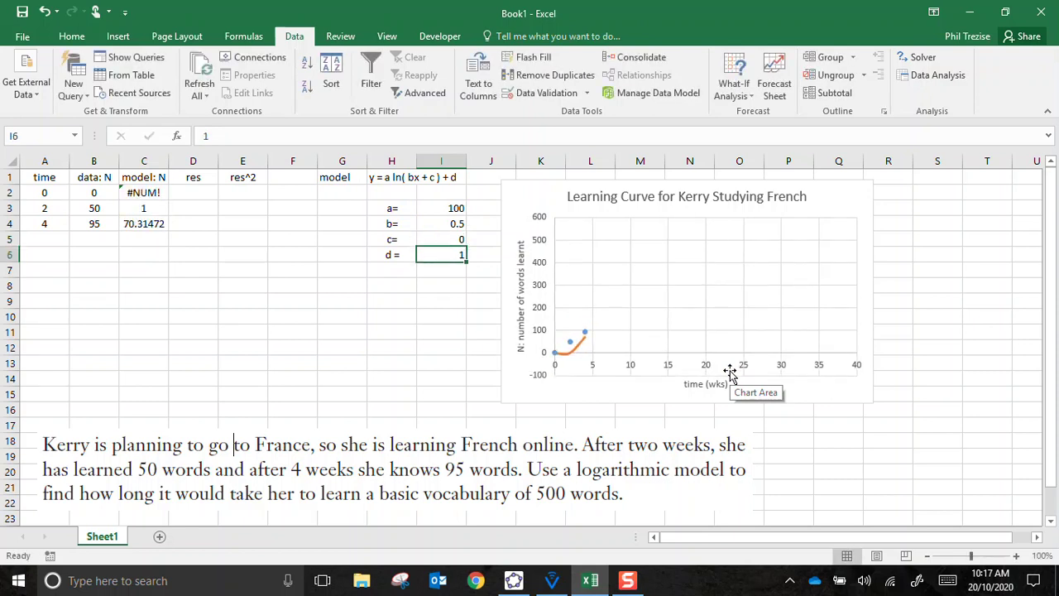
Try the values 1 and 0 for coefficient c in cell I5 to compare the model curves
{"action": "key", "text": "Up"}
{"action": "type", "text": "1"}
{"action": "key", "text": "Return"}
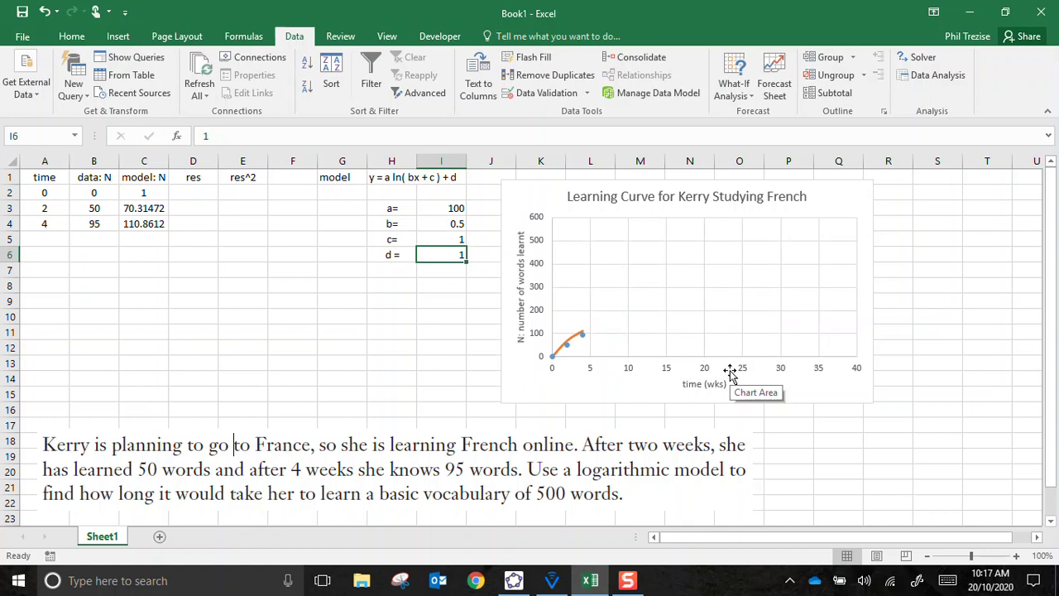
{"action": "key", "text": "Up"}
{"action": "type", "text": "0"}
{"action": "key", "text": "Return"}
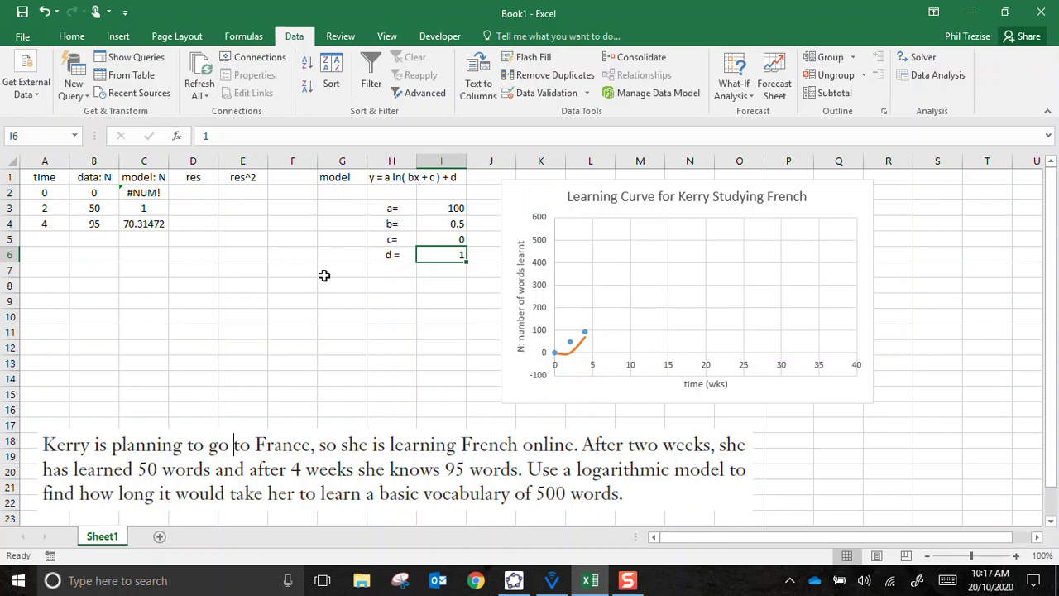
Set coefficient c in cell I5 to 1
{"action": "key", "text": "Up"}
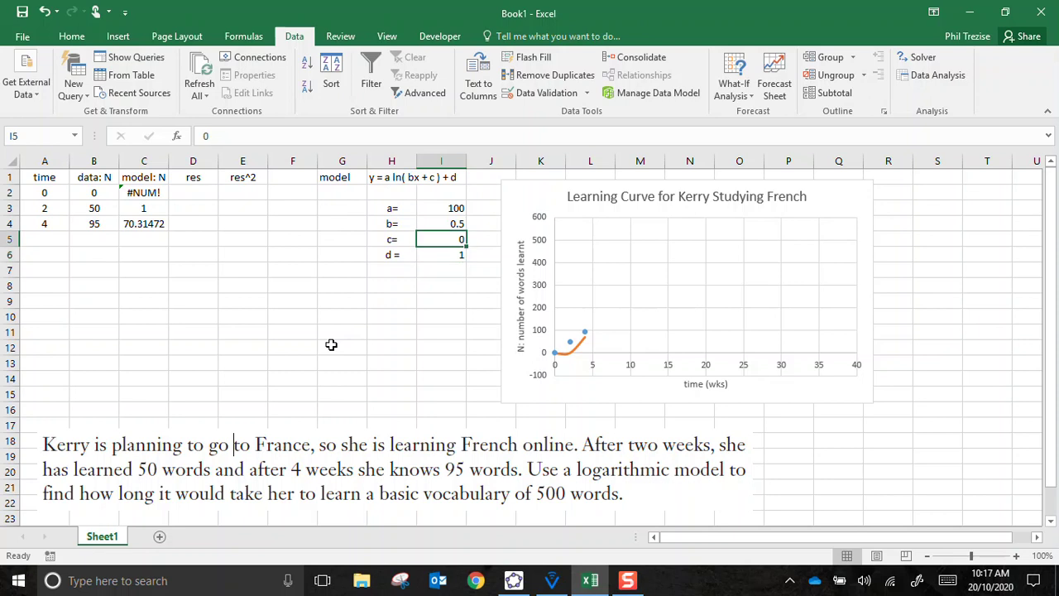
{"action": "type", "text": "1"}
{"action": "key", "text": "Return"}
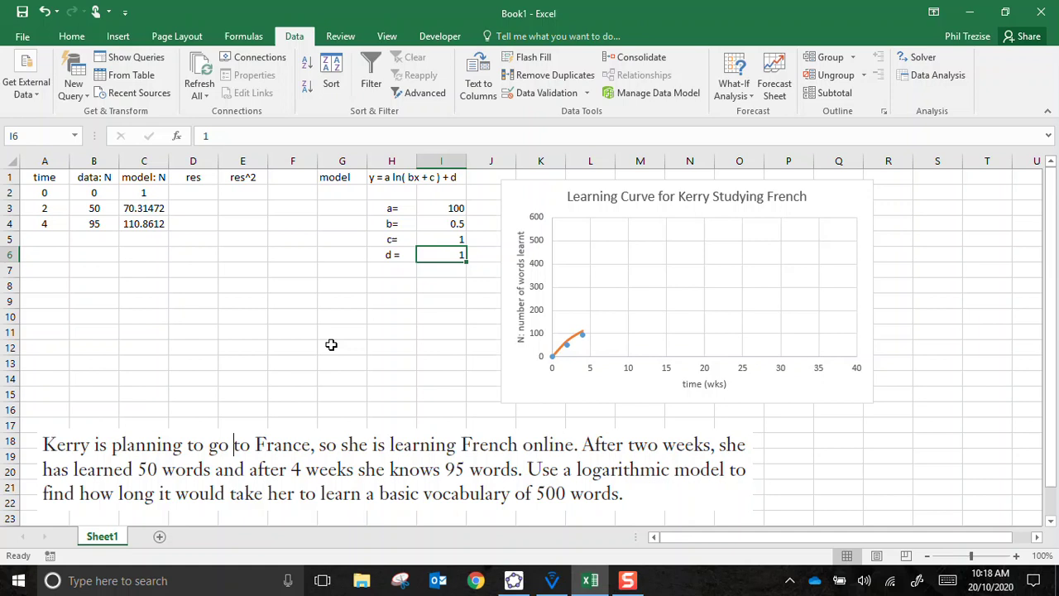
Calculate the residuals with =B2-C2 in cell D2 and fill the formula down to D4
{"action": "left_click", "coordinate": [197, 194]}
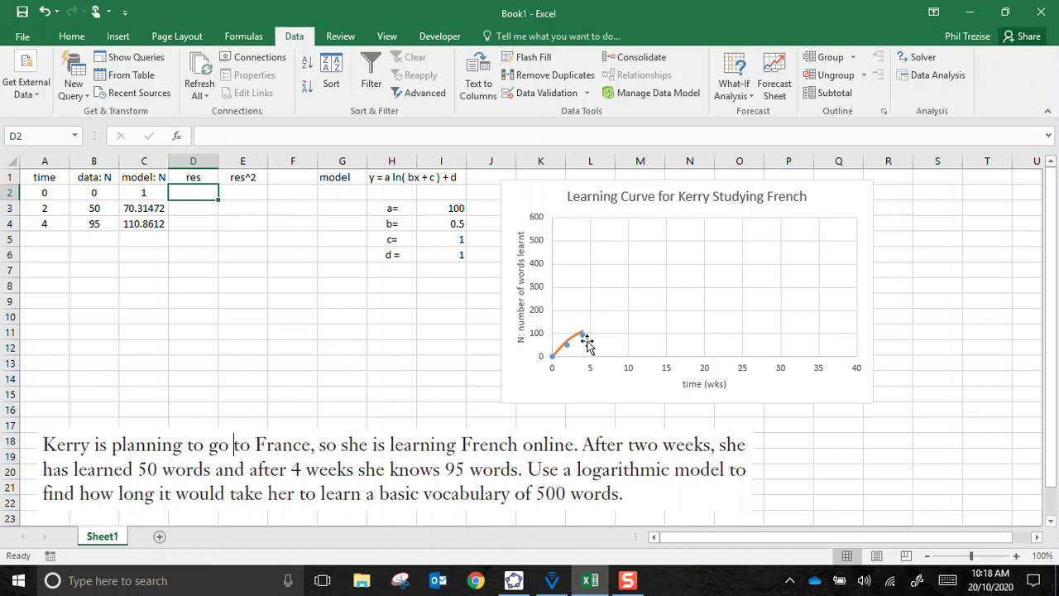
{"action": "mouse_move", "coordinate": [584, 339]}
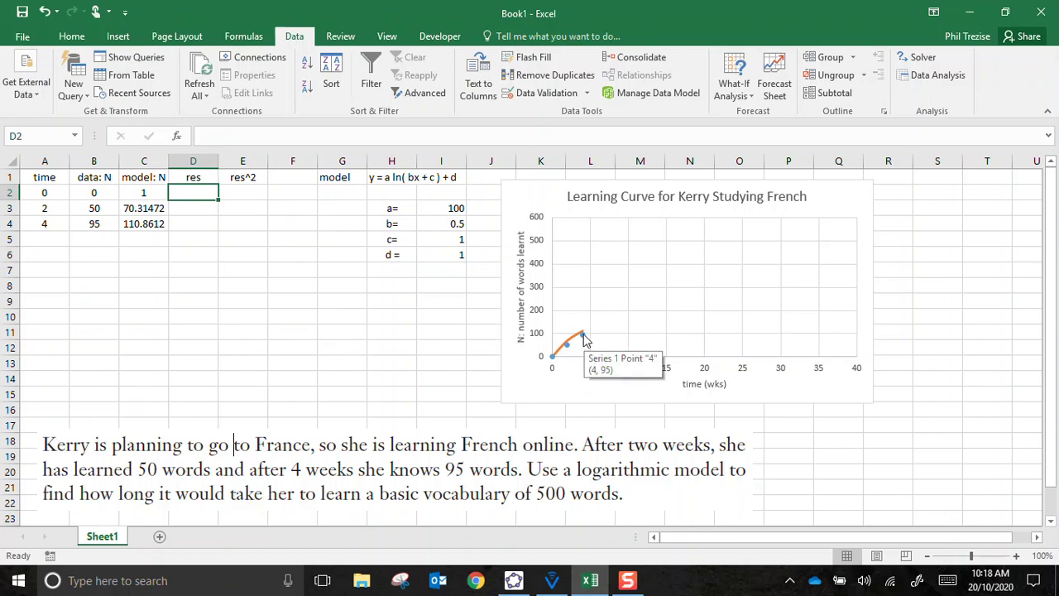
{"action": "type", "text": "="}
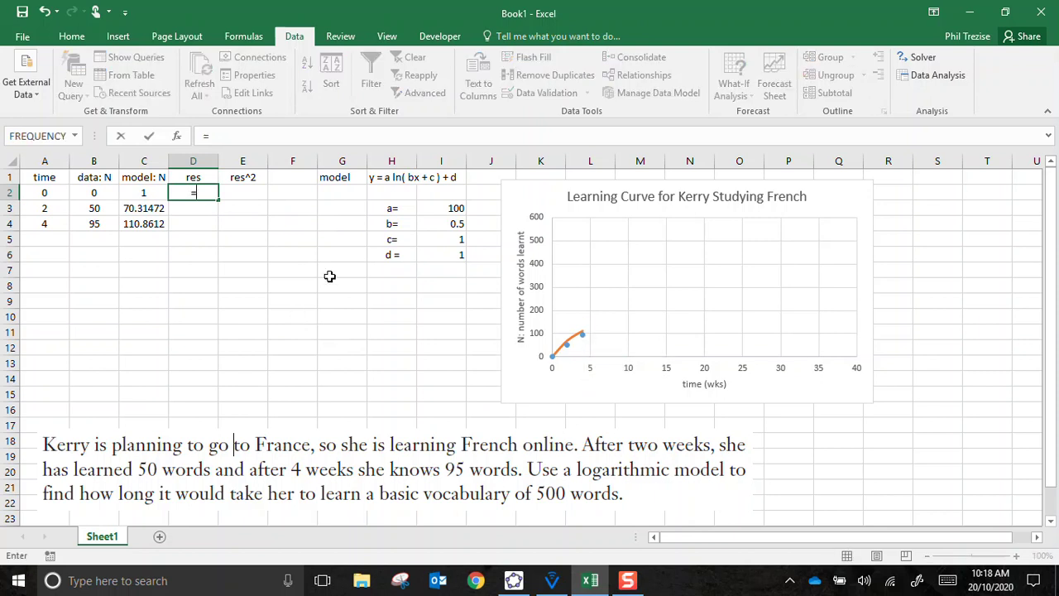
{"action": "left_click", "coordinate": [92, 194]}
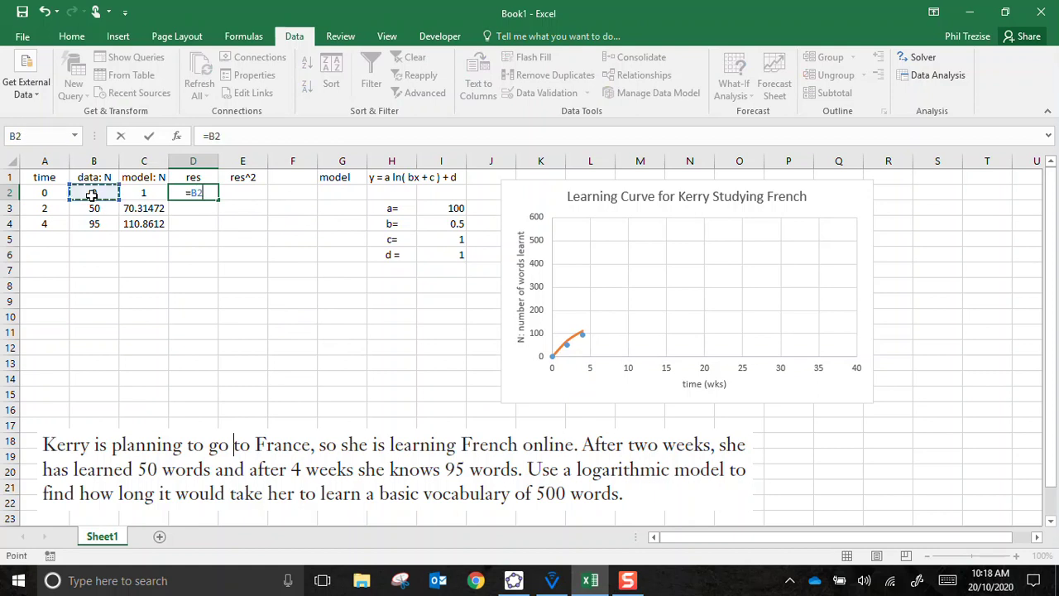
{"action": "type", "text": "-"}
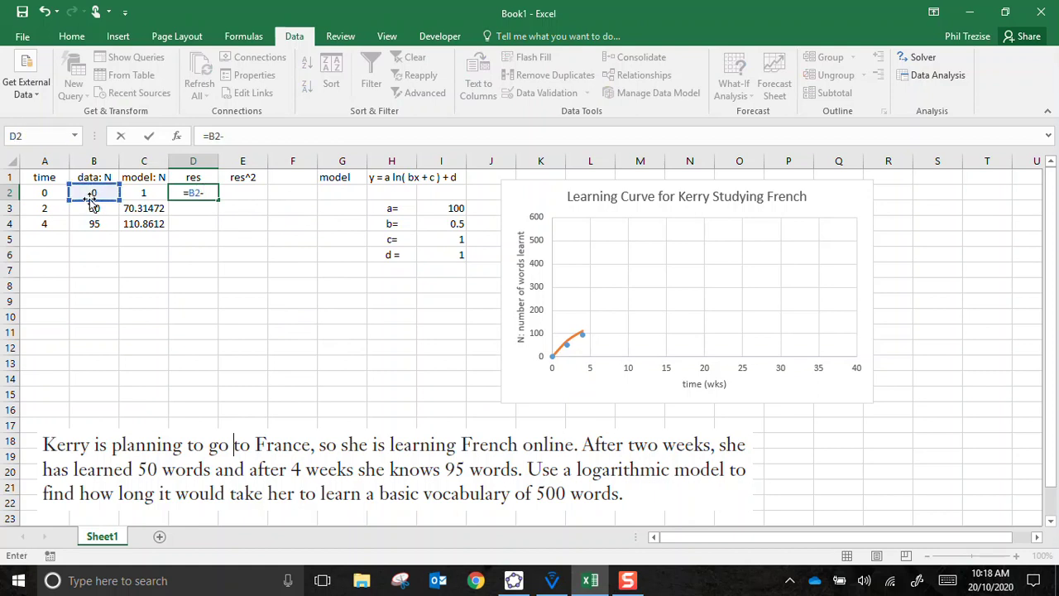
{"action": "left_click", "coordinate": [129, 192]}
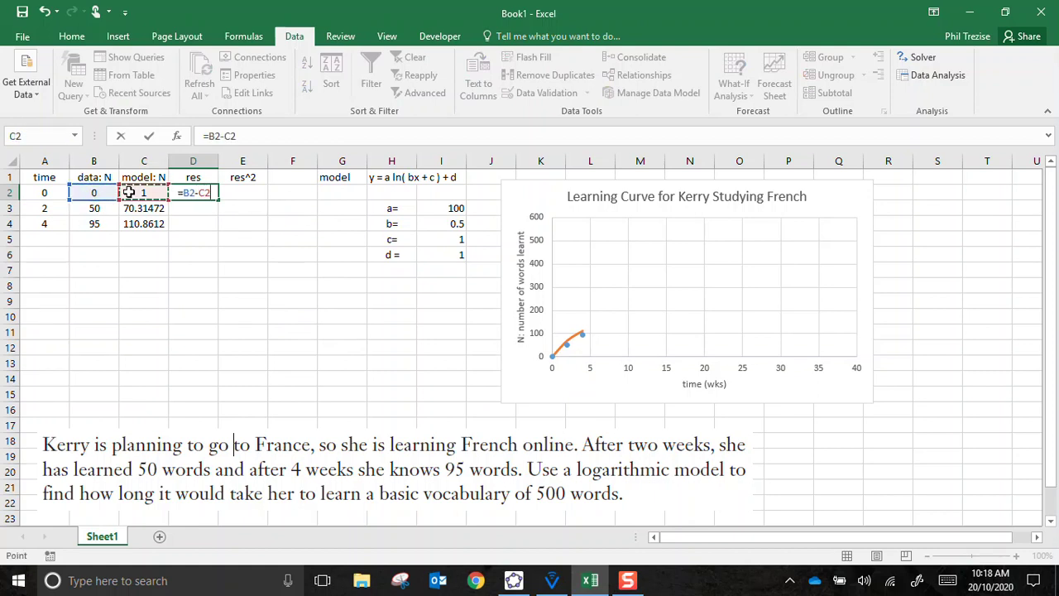
{"action": "key", "text": "Return"}
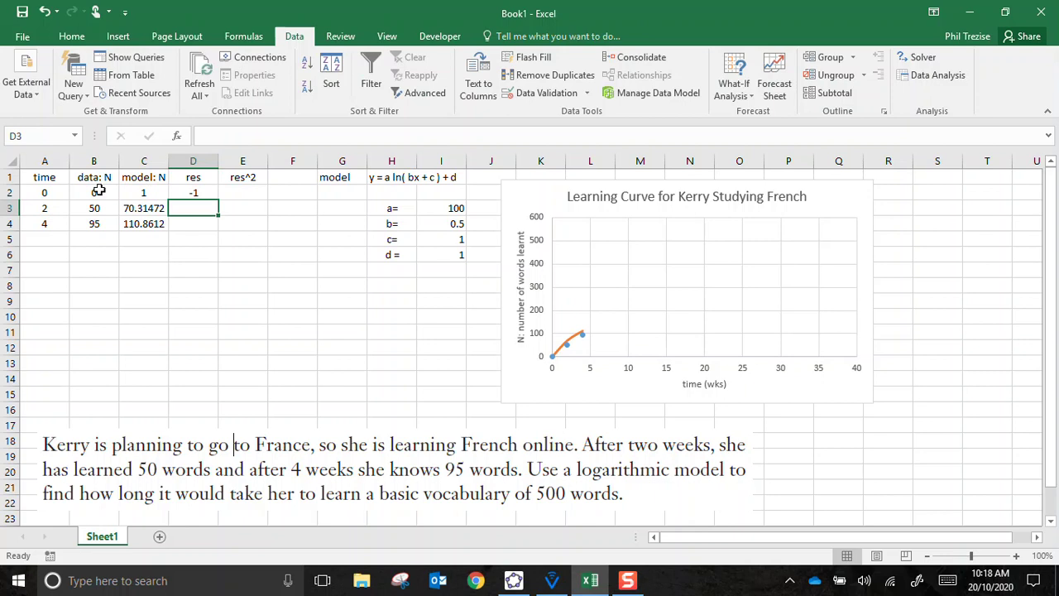
{"action": "left_click", "coordinate": [193, 195]}
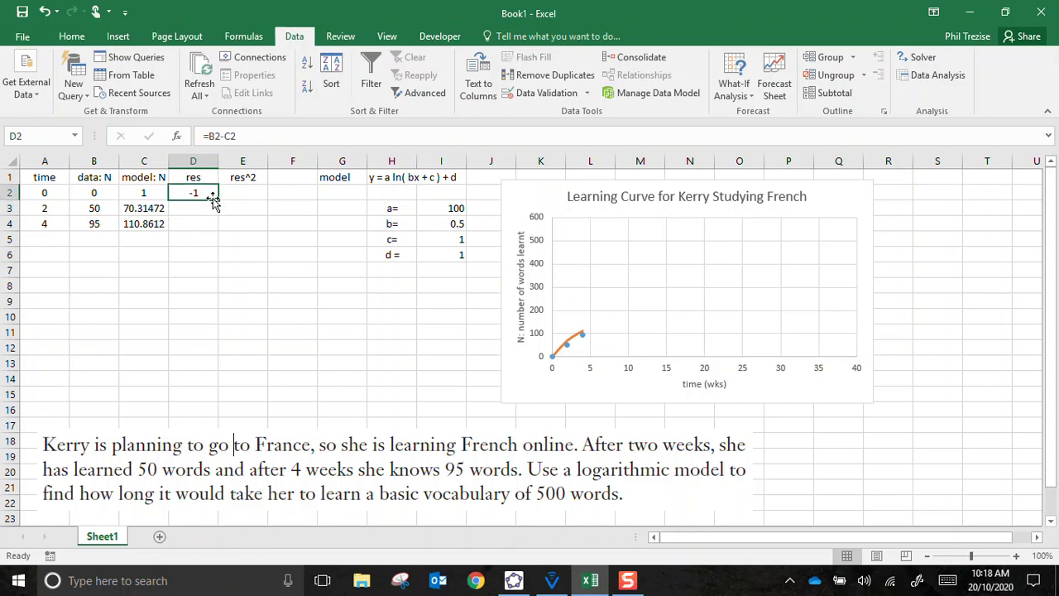
{"action": "left_click_drag", "start_coordinate": [212, 201], "coordinate": [218, 225]}
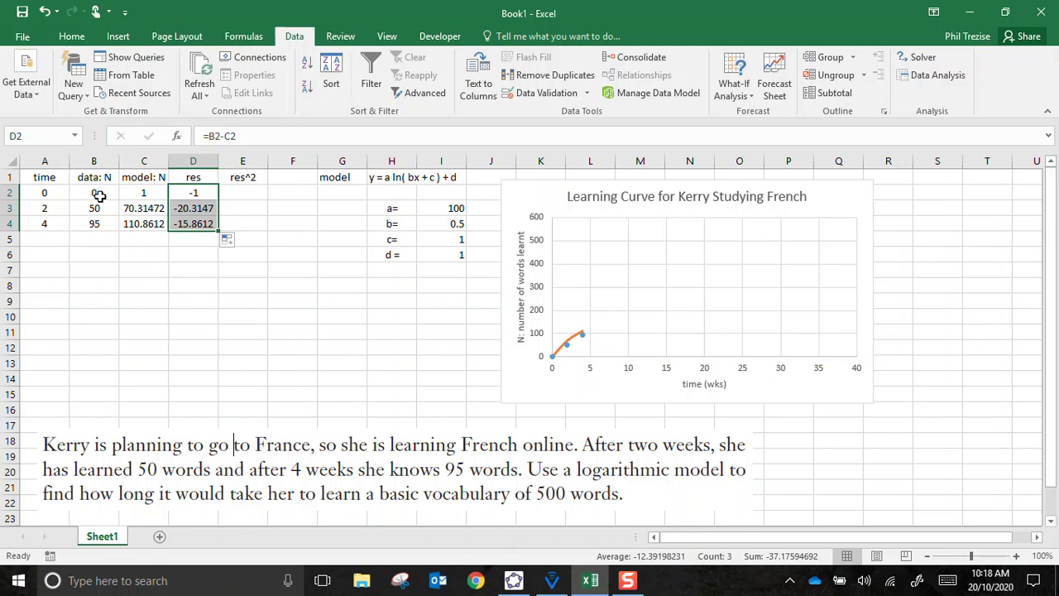
{"action": "left_click", "coordinate": [144, 192]}
{"action": "left_click", "coordinate": [93, 192]}
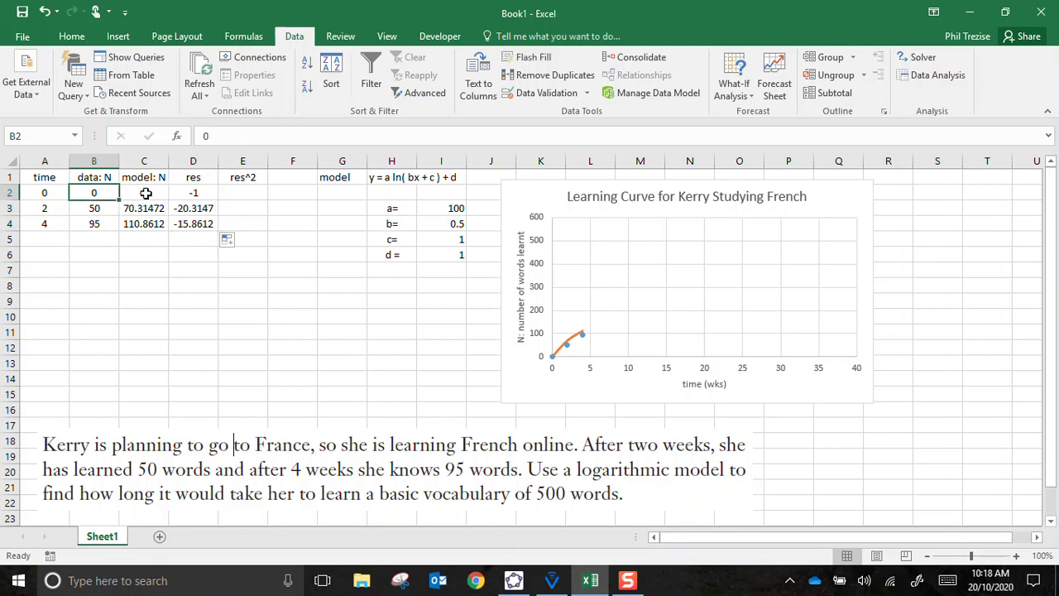
{"action": "left_click", "coordinate": [102, 210]}
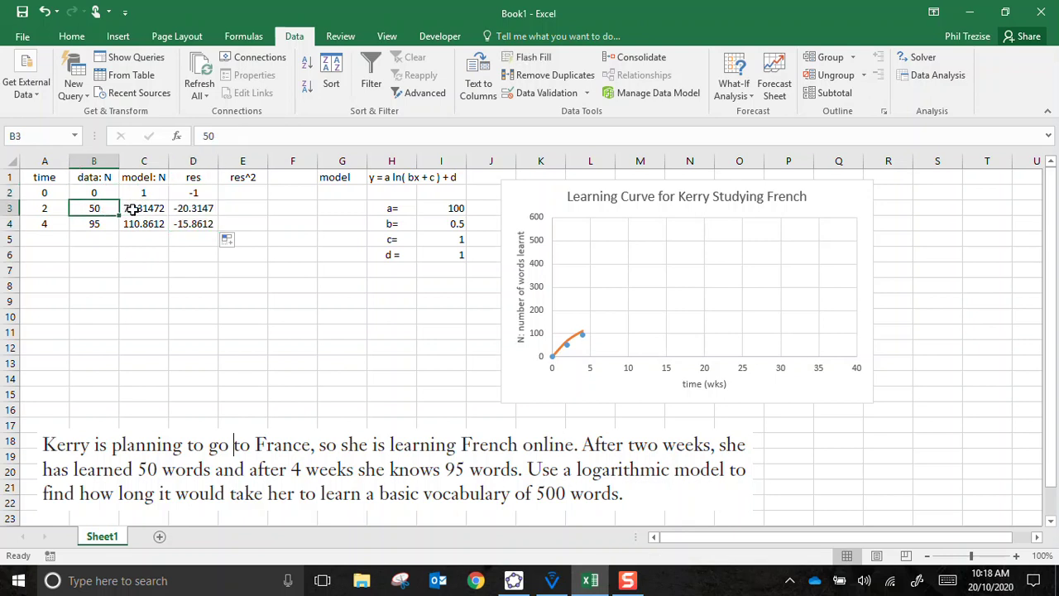
{"action": "left_click", "coordinate": [132, 209]}
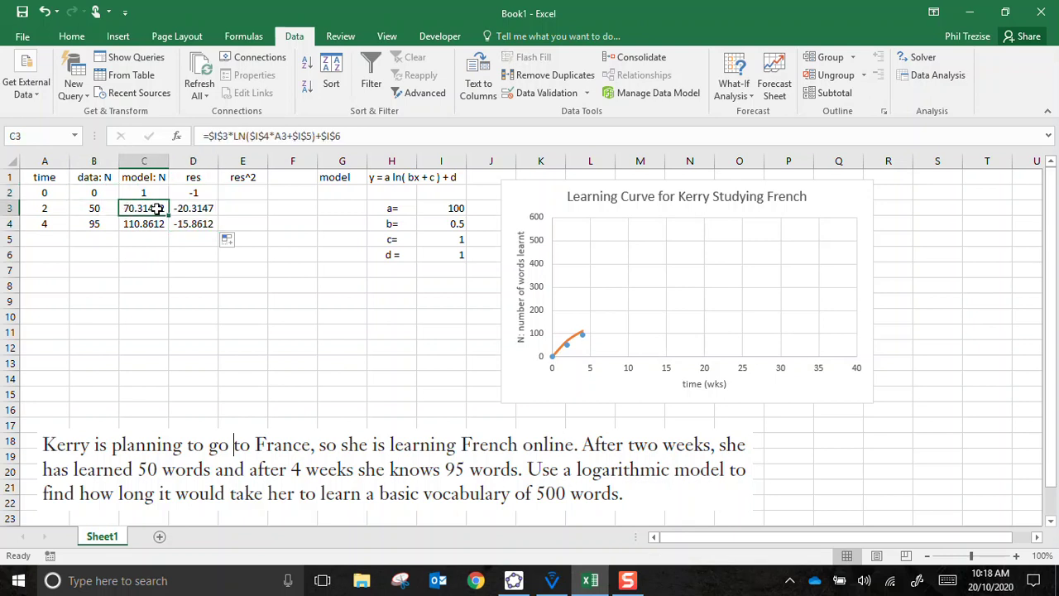
Square the residuals with =D2^2 in cell E2 and fill the formula down to E4
{"action": "left_click", "coordinate": [252, 193]}
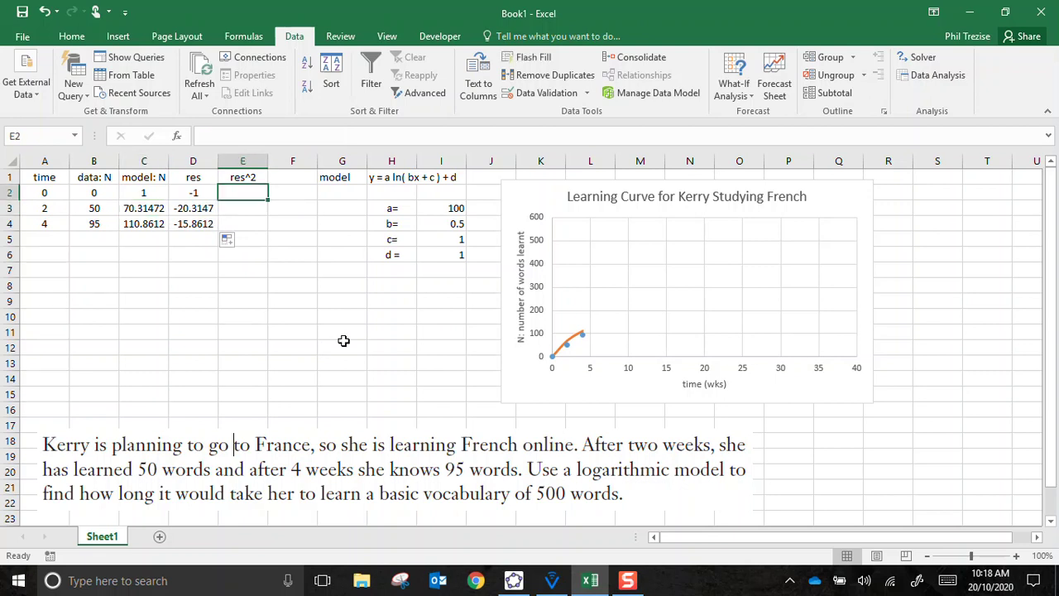
{"action": "type", "text": "="}
{"action": "left_click", "coordinate": [194, 195]}
{"action": "type", "text": "^2"}
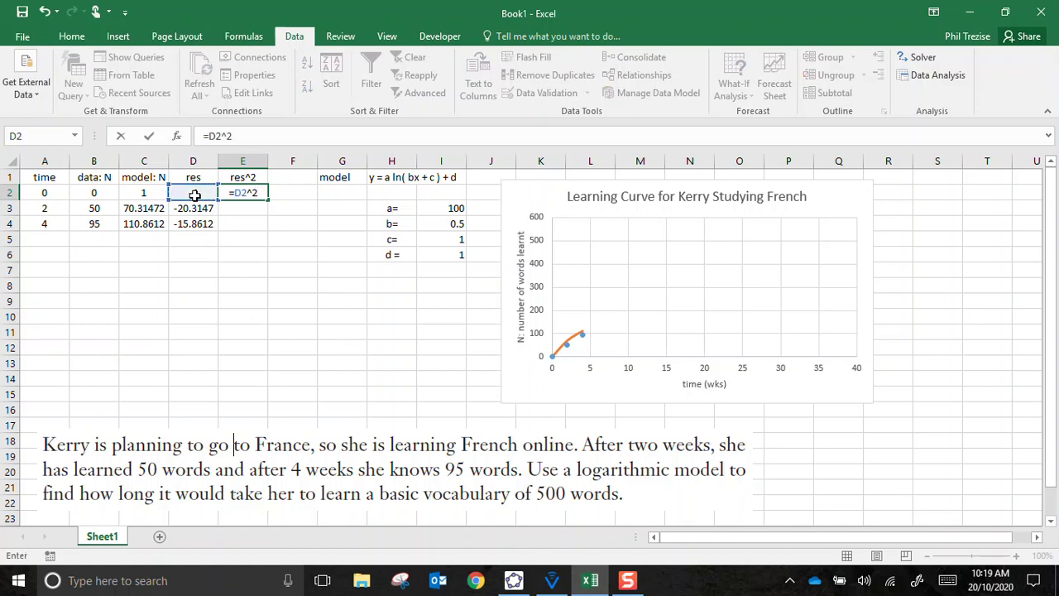
{"action": "key", "text": "Return"}
{"action": "left_click", "coordinate": [224, 195]}
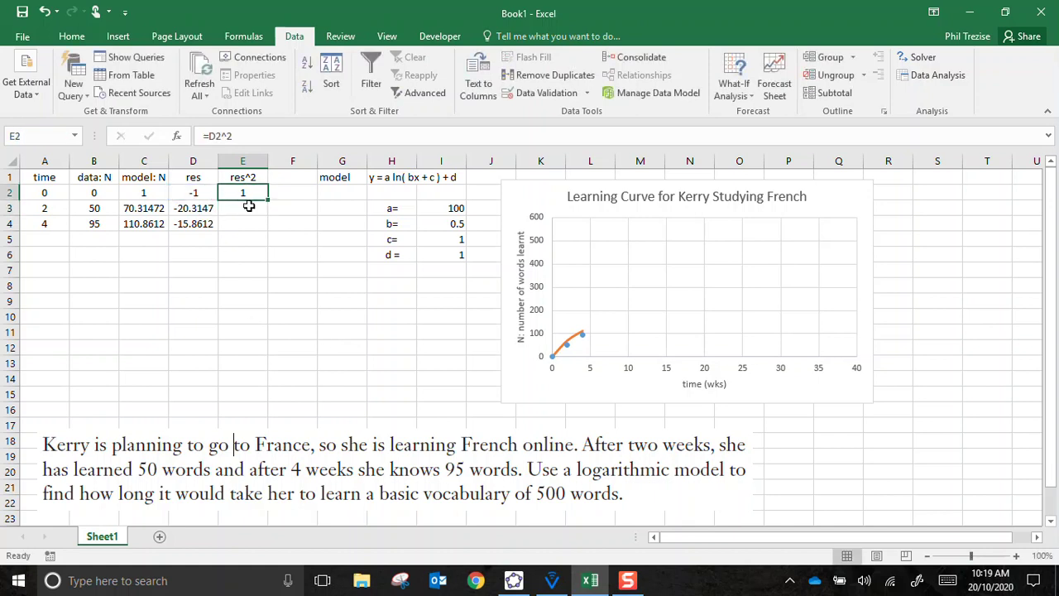
{"action": "left_click_drag", "start_coordinate": [267, 200], "coordinate": [266, 230]}
Sum the squared residuals in cell E6 with a SUM over E2:E4
{"action": "left_click", "coordinate": [252, 254]}
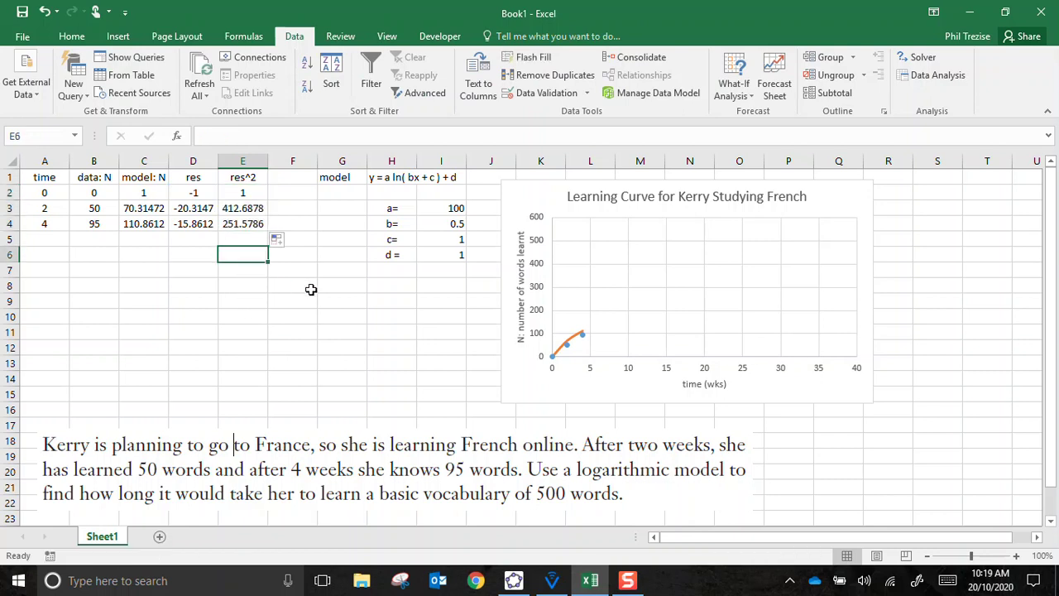
{"action": "type", "text": "=sum("}
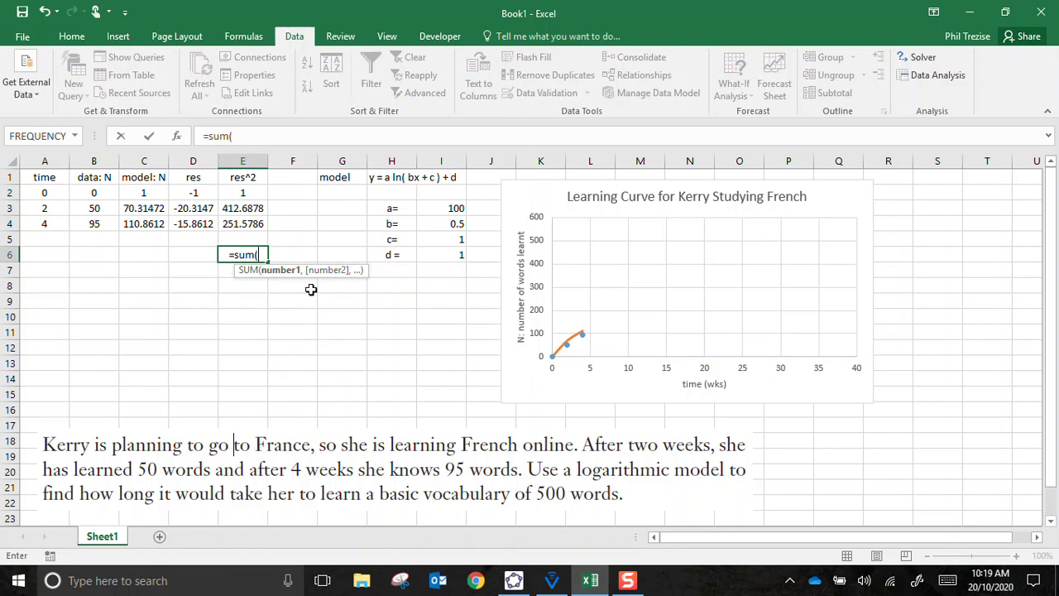
{"action": "left_click_drag", "start_coordinate": [259, 194], "coordinate": [263, 217]}
{"action": "type", "text": ")"}
{"action": "key", "text": "Return"}
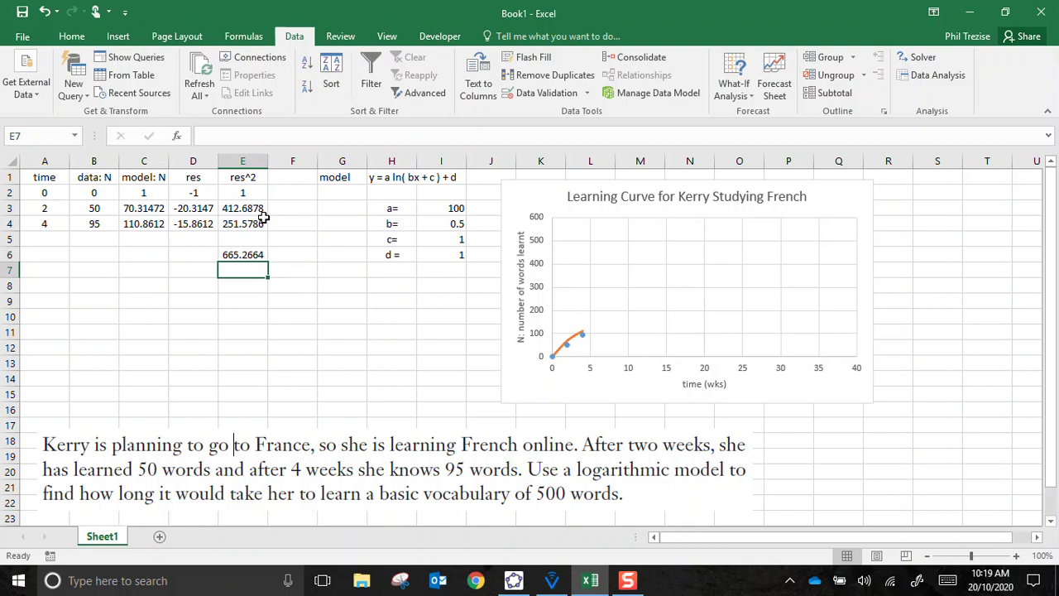
Label the sum of squared residuals "RSS=" in cell D6
{"action": "left_click", "coordinate": [248, 255]}
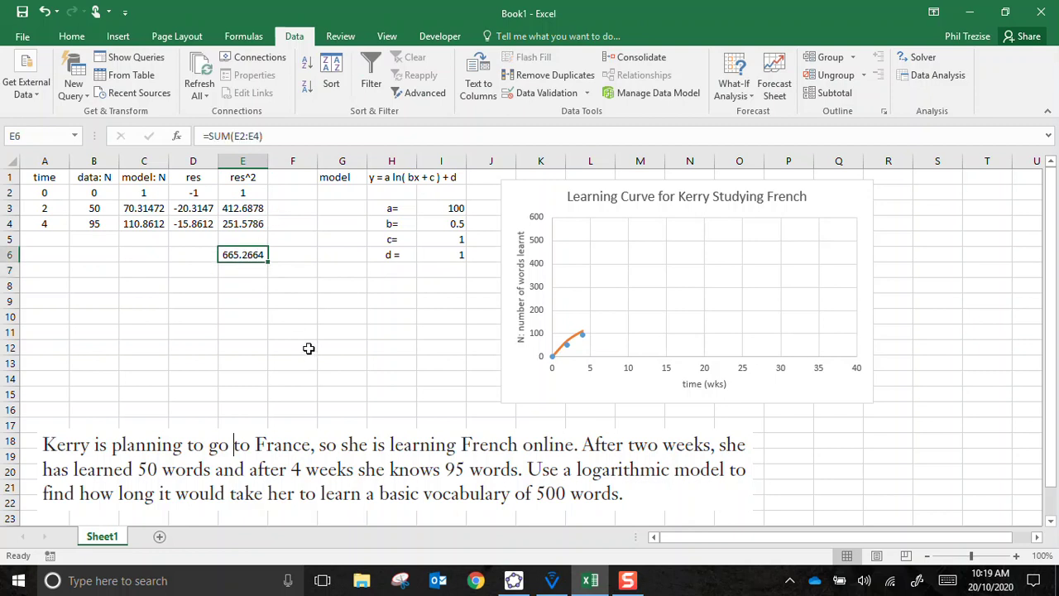
{"action": "key", "text": "Left"}
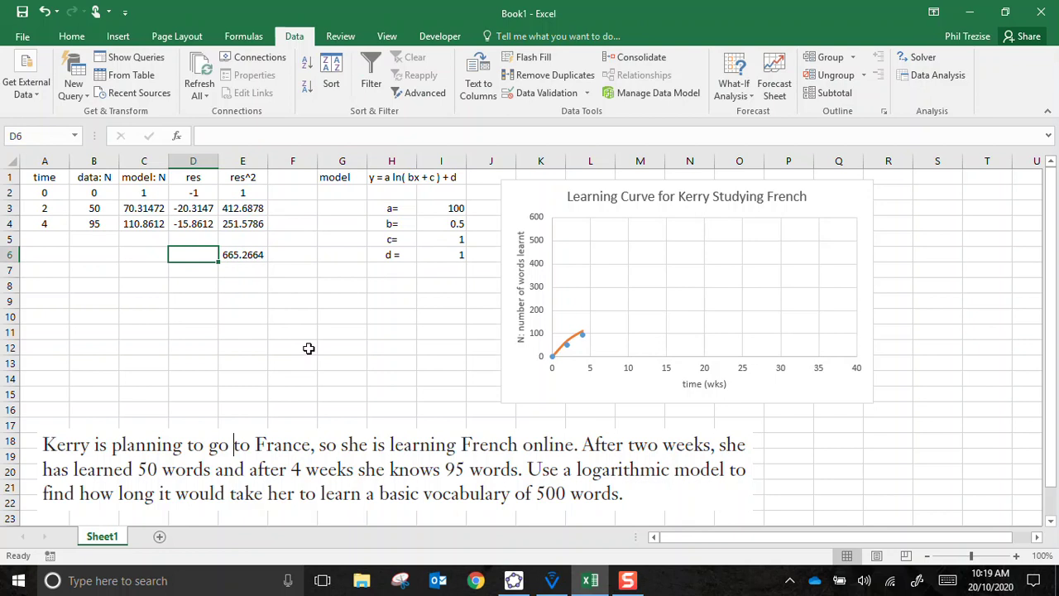
{"action": "type", "text": "SSR"}
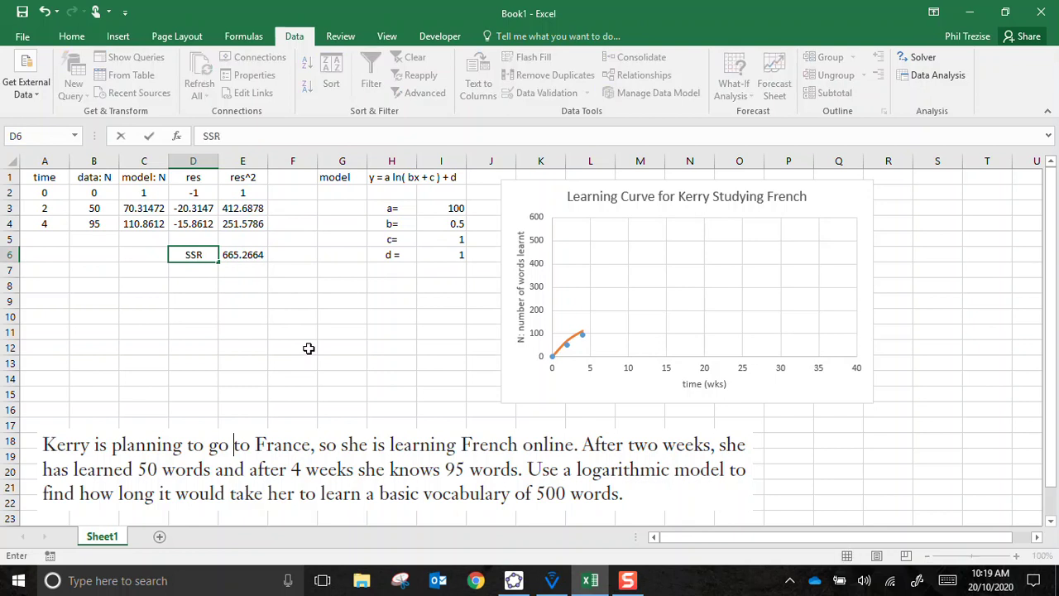
{"action": "type", "text": "+"}
{"action": "key", "text": "BackSpace"}
{"action": "key", "text": "BackSpace"}
{"action": "key", "text": "BackSpace"}
{"action": "key", "text": "BackSpace"}
{"action": "type", "text": "RSS"}
{"action": "type", "text": "+"}
{"action": "key", "text": "BackSpace"}
{"action": "type", "text": "="}
{"action": "key", "text": "Return"}
Try the value 0.55 for coefficient b in cell I4
{"action": "key", "text": "Up"}
{"action": "key", "text": "Right"}
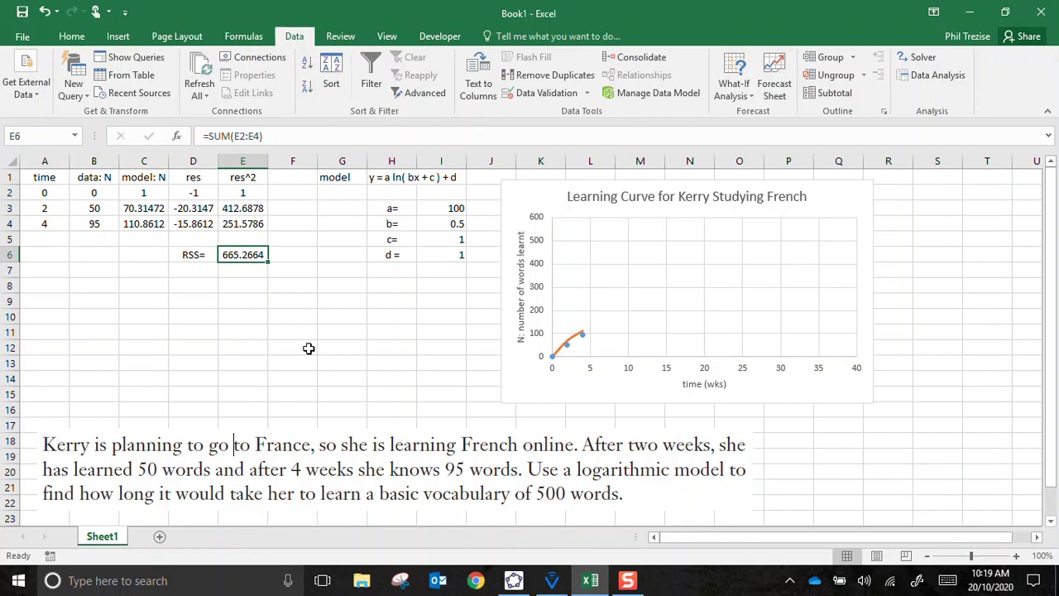
{"action": "key", "text": "Up"}
{"action": "key", "text": "Up"}
{"action": "key", "text": "Right"}
{"action": "key", "text": "Right"}
{"action": "key", "text": "Right"}
{"action": "key", "text": "Right"}
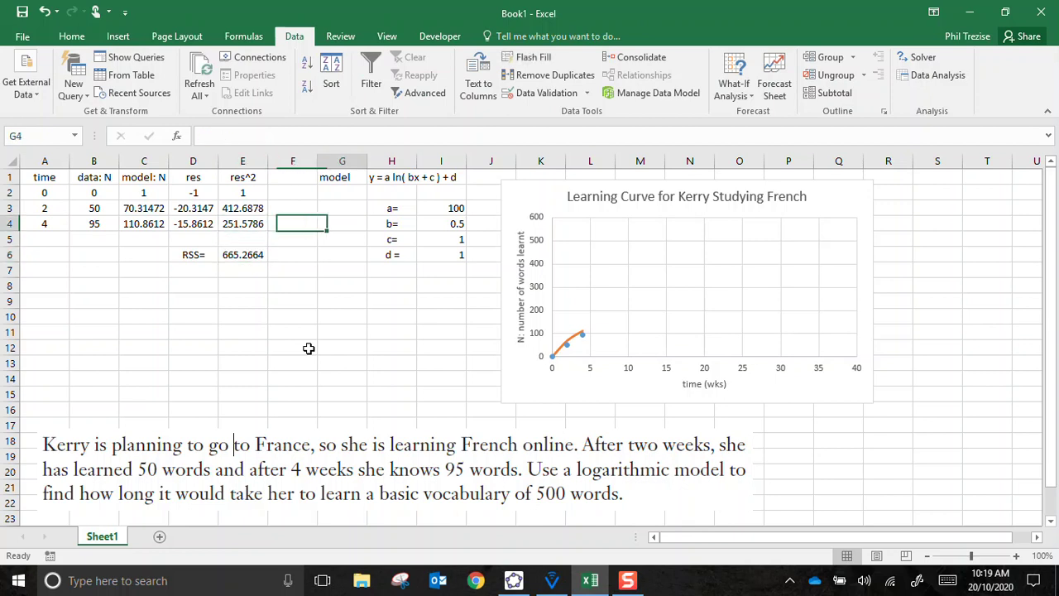
{"action": "type", "text": "0."}
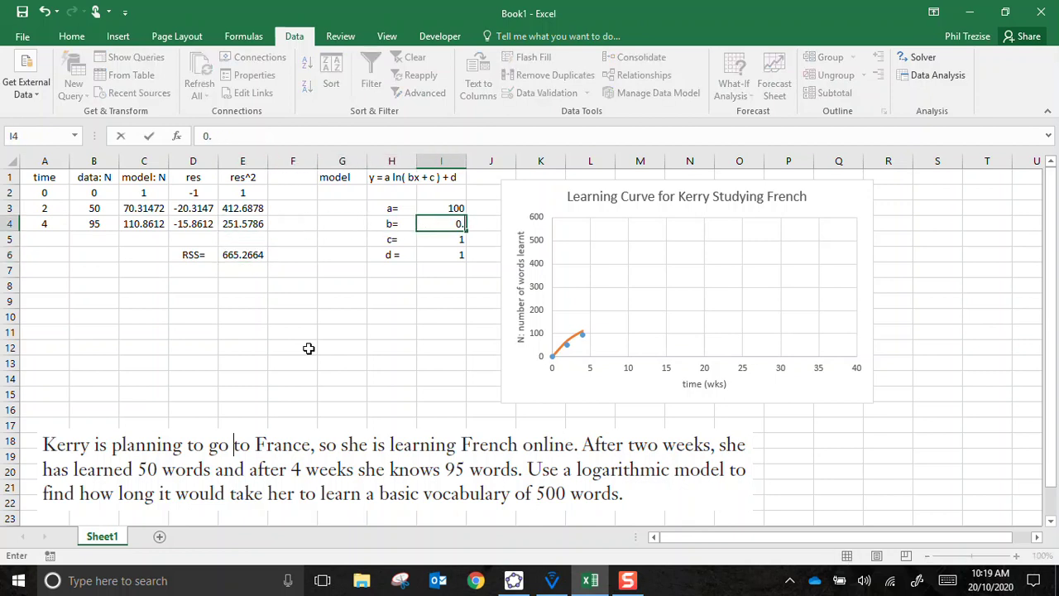
{"action": "type", "text": "55"}
{"action": "key", "text": "Return"}
Set coefficient b in cell I4 to 0.45
{"action": "key", "text": "Up"}
{"action": "type", "text": "0.45"}
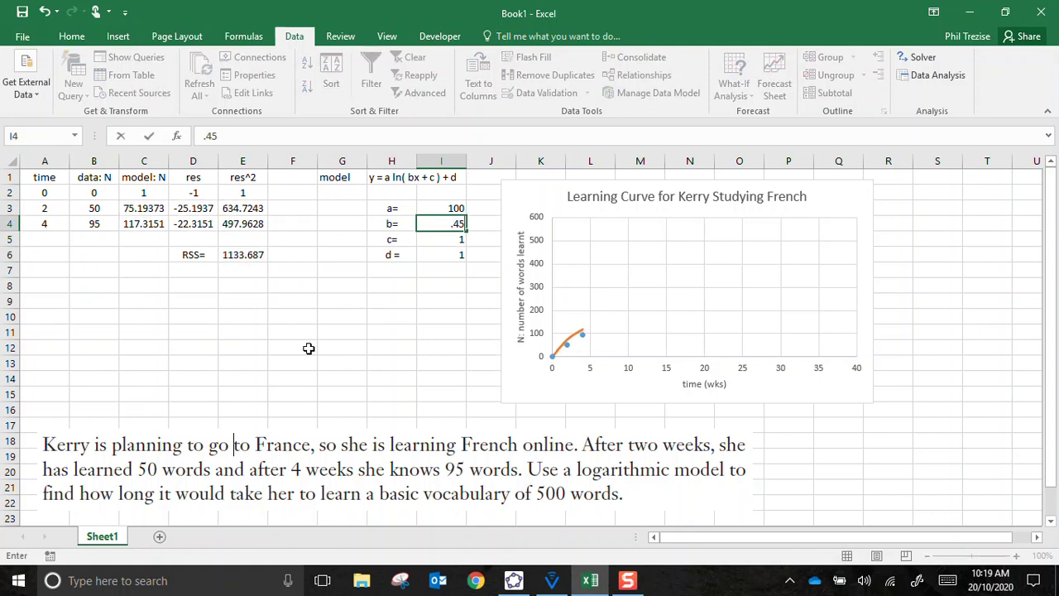
{"action": "key", "text": "Return"}
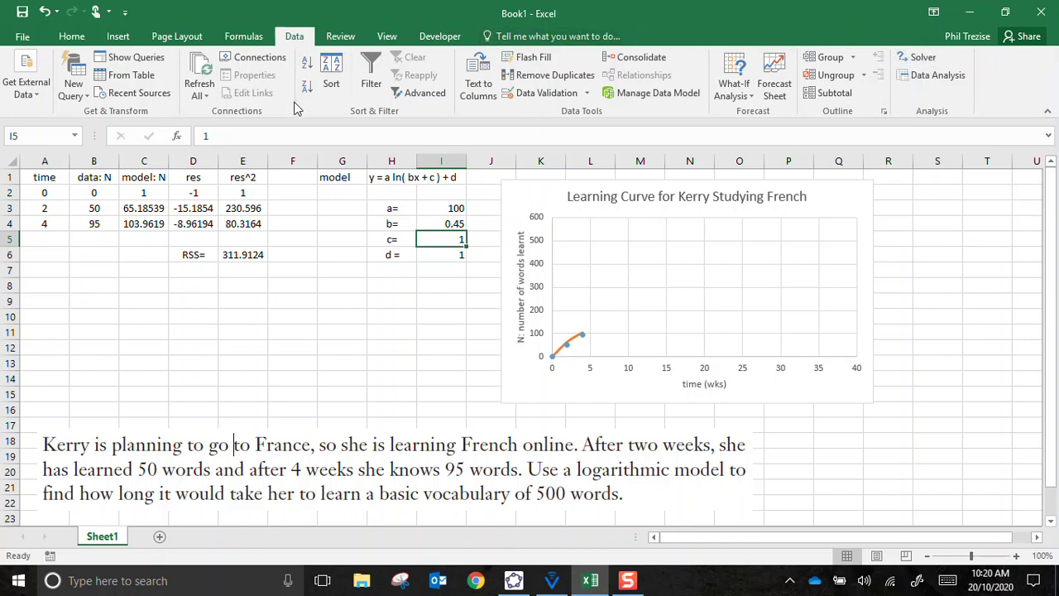
Open Solver and reselect the RSS in cell E6 as the objective, with Min as the target
{"action": "left_click", "coordinate": [919, 63]}
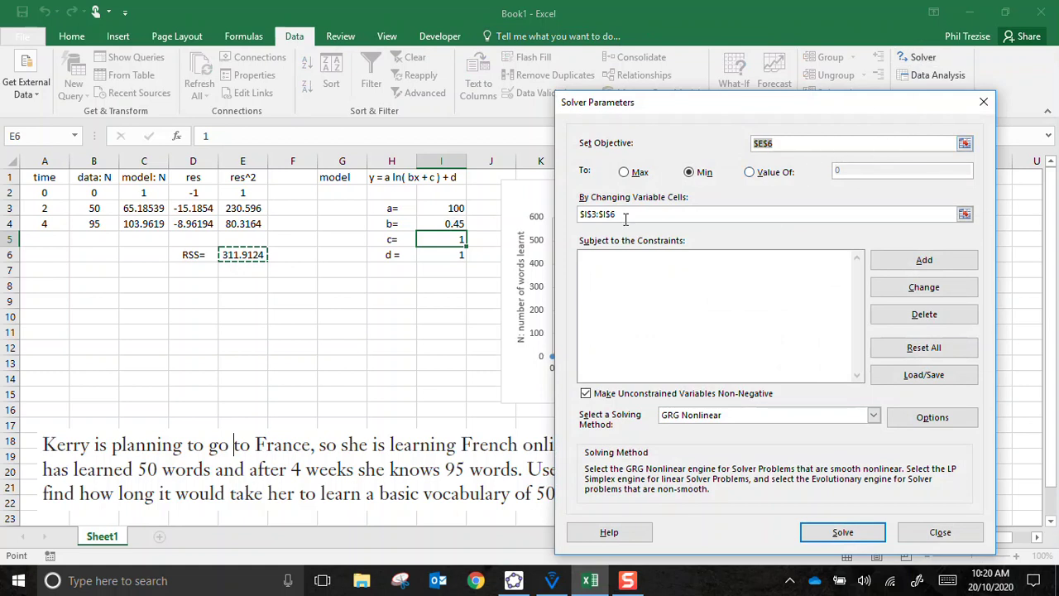
{"action": "left_click", "coordinate": [964, 143]}
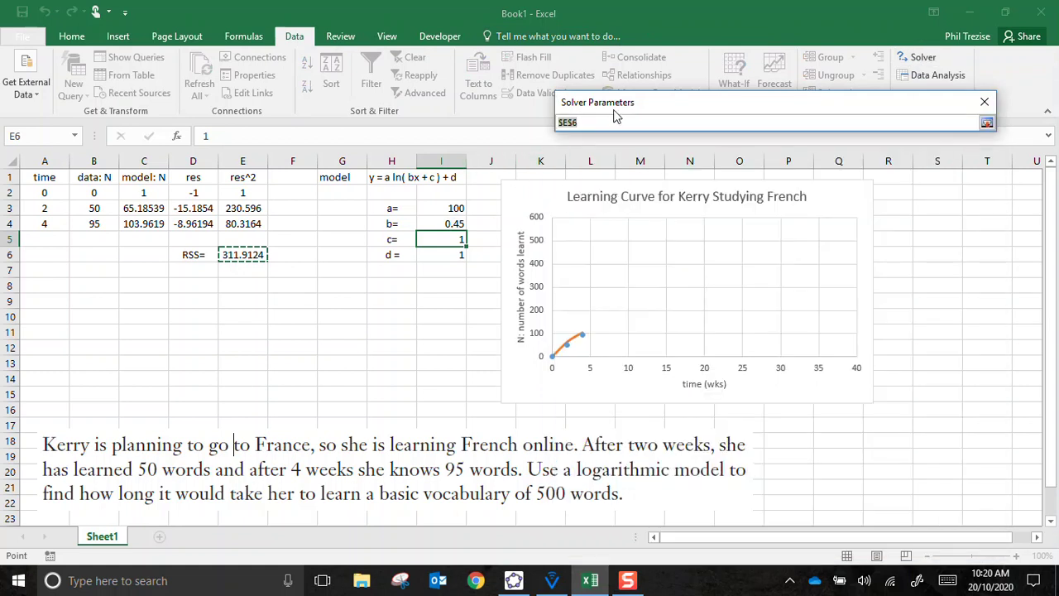
{"action": "left_click", "coordinate": [985, 122]}
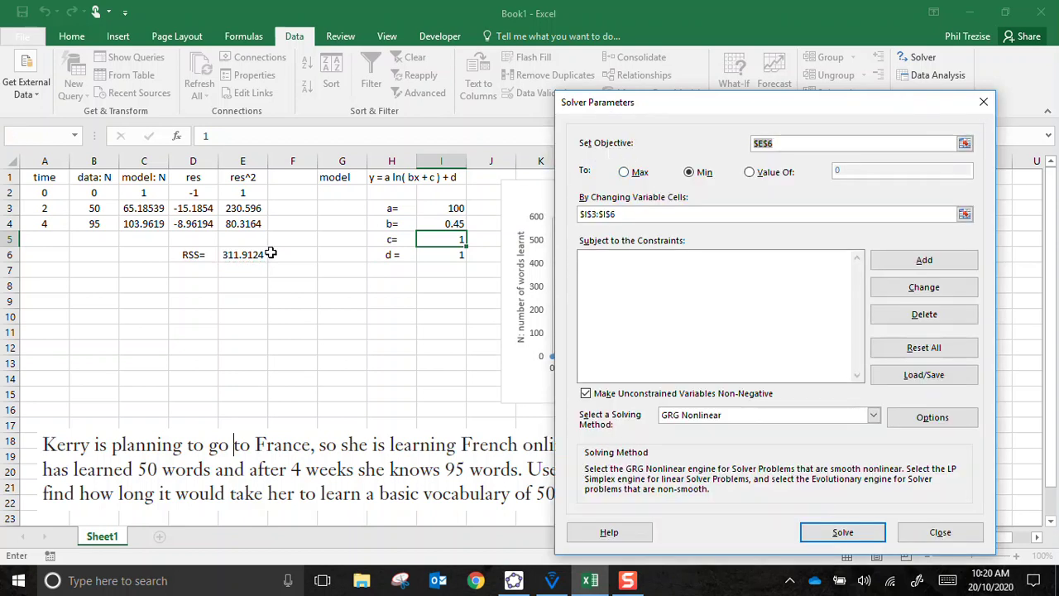
{"action": "left_click", "coordinate": [962, 144]}
{"action": "key", "text": "BackSpace"}
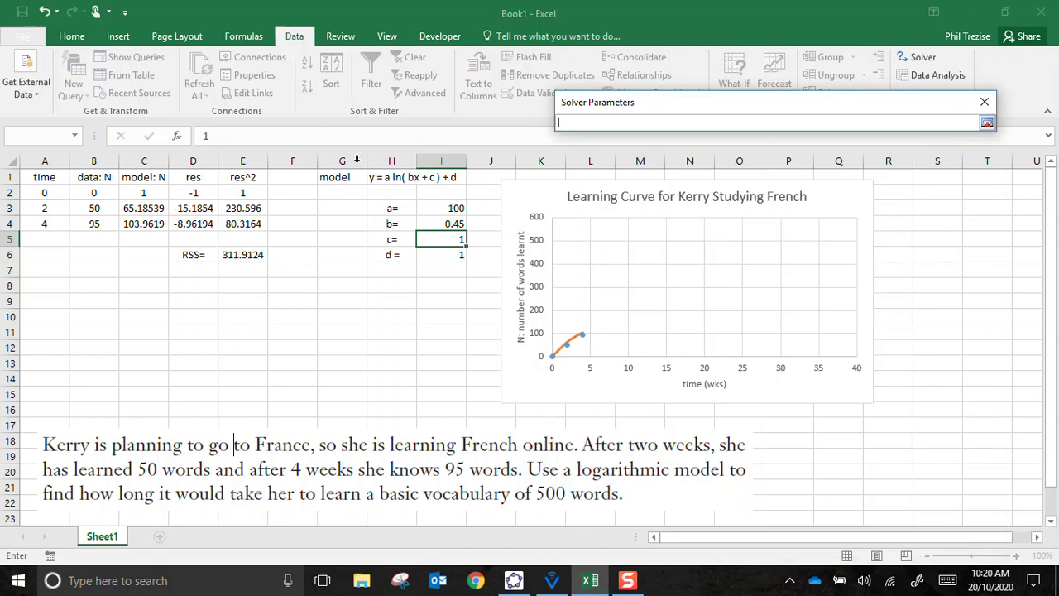
{"action": "left_click", "coordinate": [253, 255]}
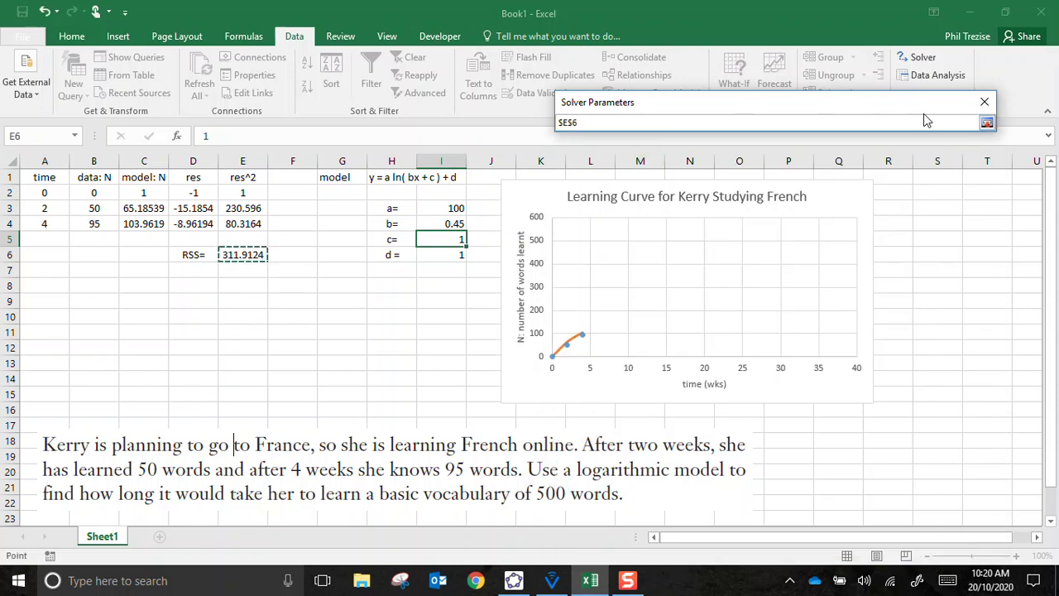
{"action": "left_click", "coordinate": [986, 124]}
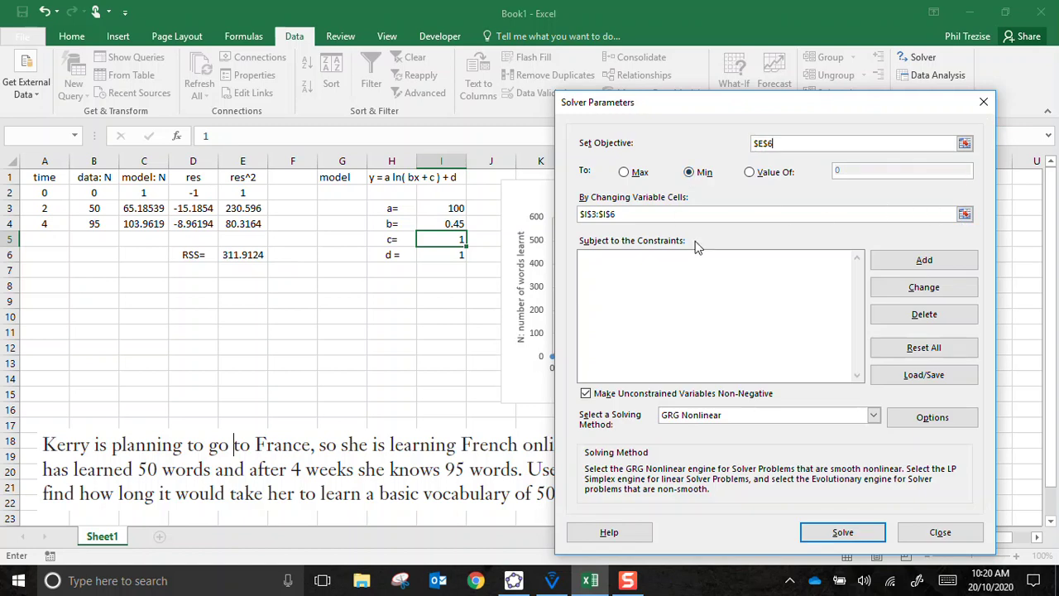
Set the coefficients in I3:I6 as the changing variable cells, solve, and keep the Solver solution
{"action": "left_click", "coordinate": [616, 214]}
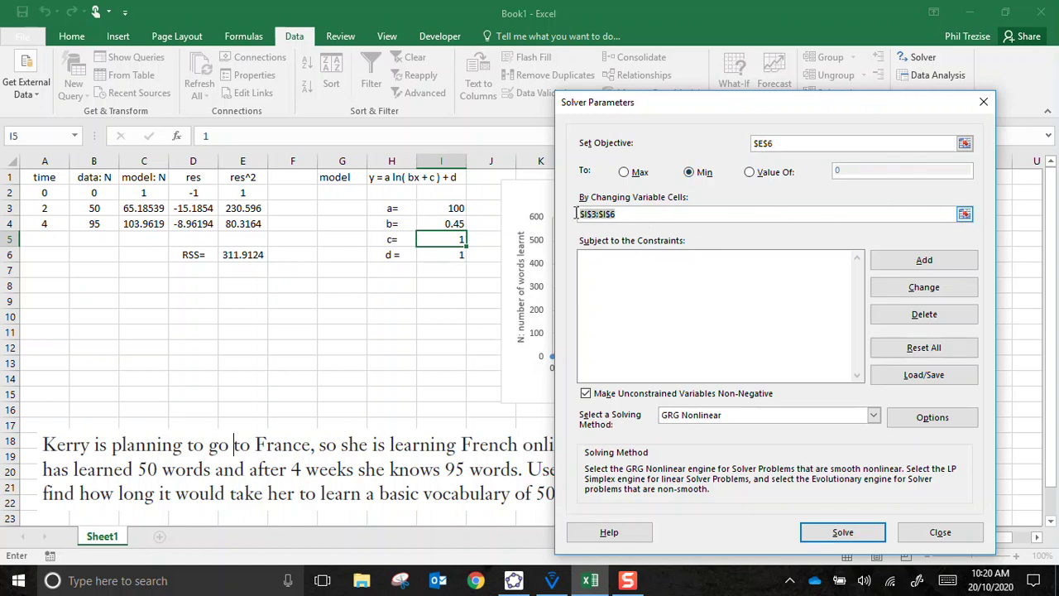
{"action": "key", "text": "Delete"}
{"action": "left_click_drag", "start_coordinate": [456, 206], "coordinate": [462, 255]}
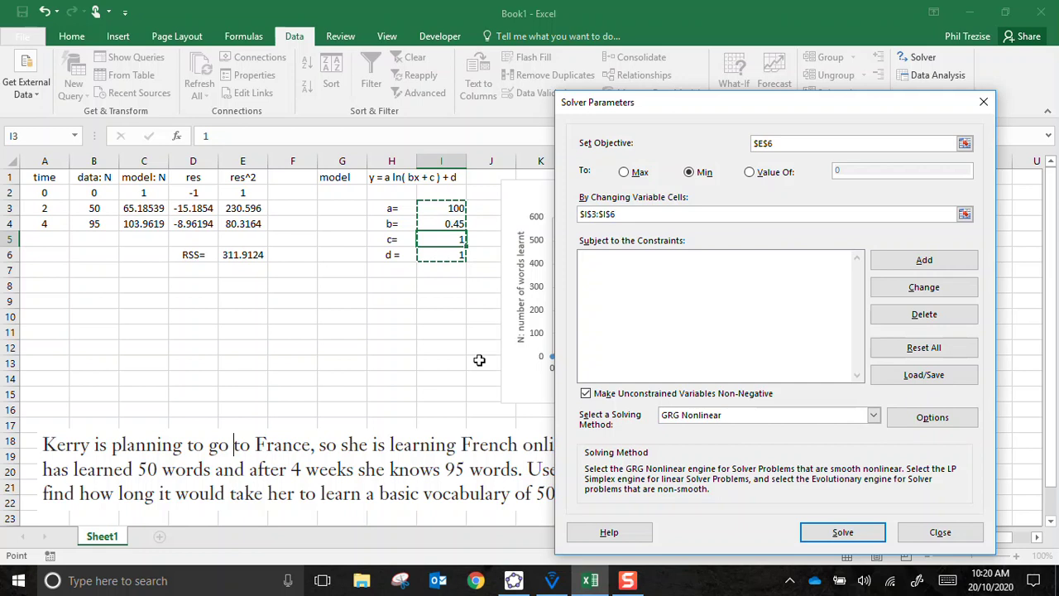
{"action": "left_click", "coordinate": [842, 532]}
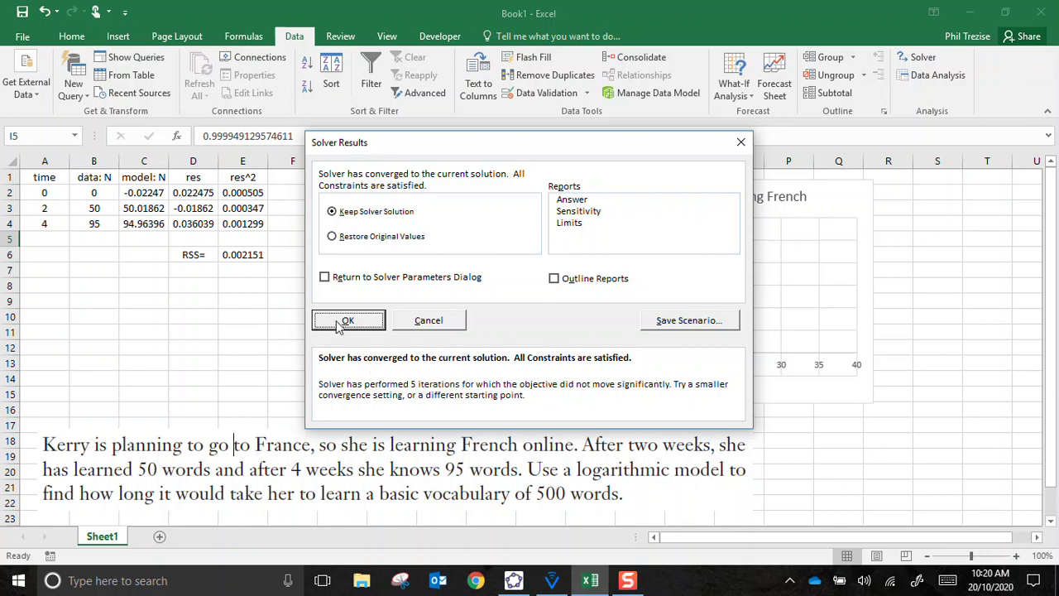
{"action": "left_click", "coordinate": [342, 326]}
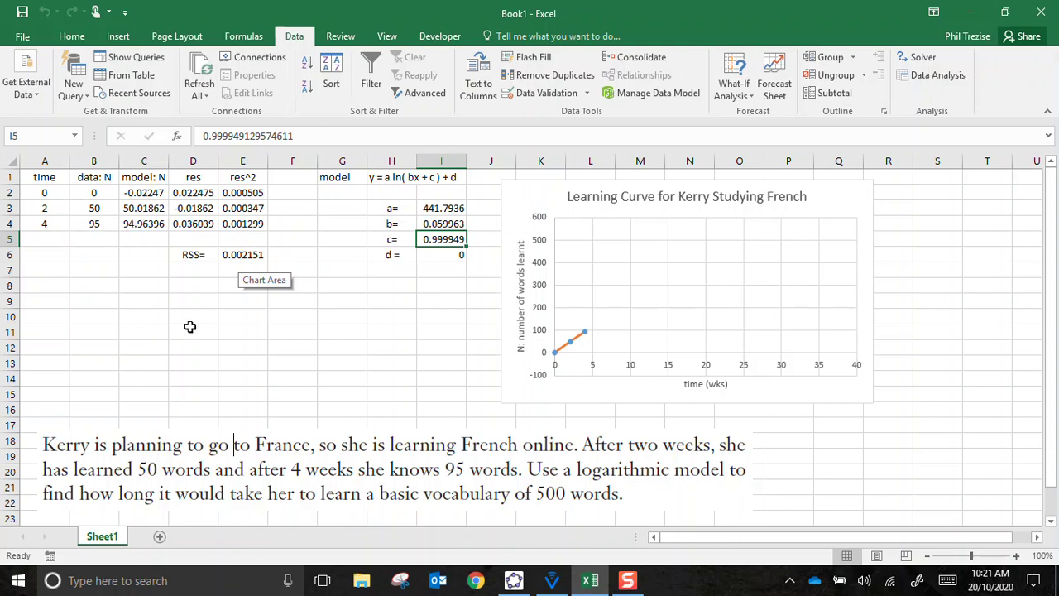
Run Solver again with the same settings to refine the coefficients and keep the solution
{"action": "left_click", "coordinate": [922, 58]}
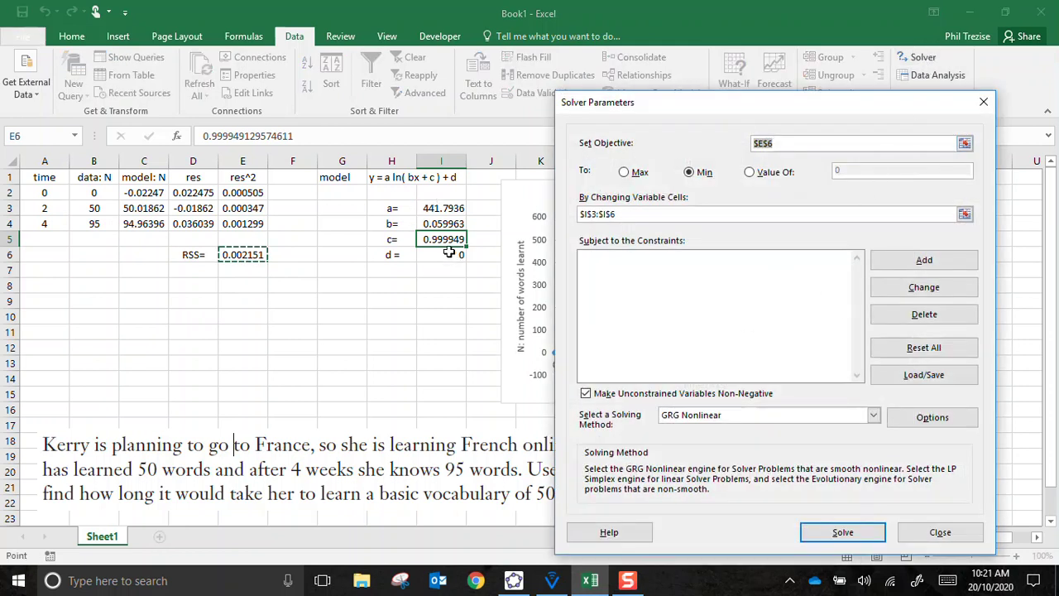
{"action": "left_click", "coordinate": [840, 534]}
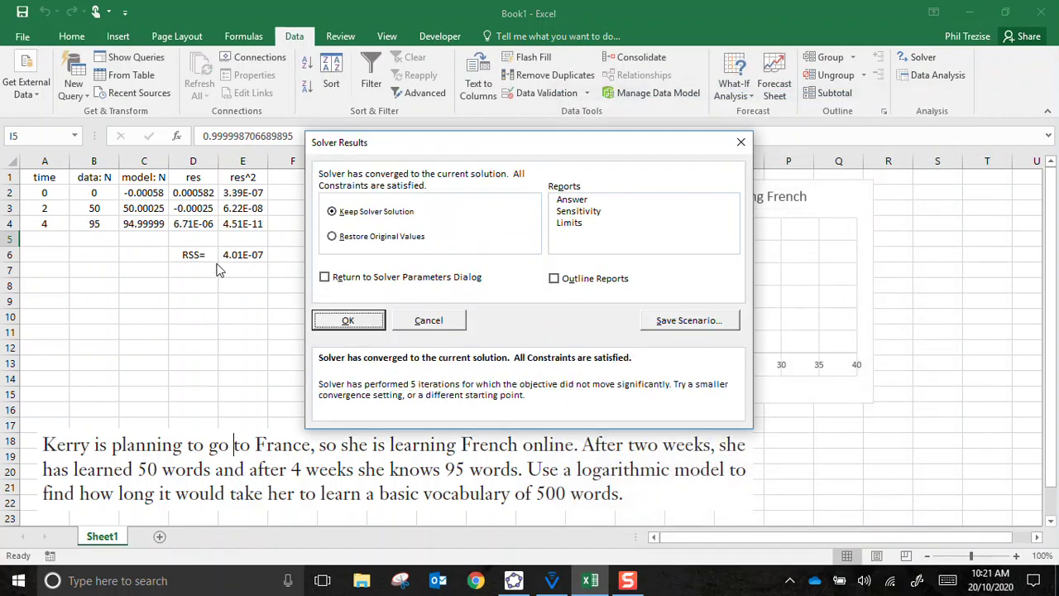
{"action": "left_click", "coordinate": [325, 323]}
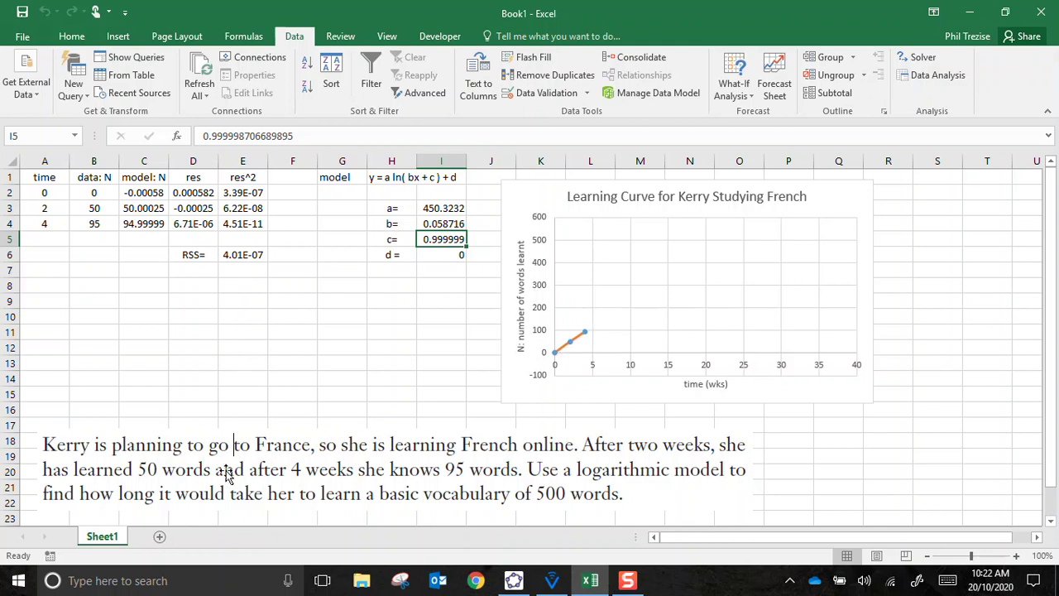
Enter the times 10 and 20 in A5 and A6, and continue the series down to 40 in A8
{"action": "left_click", "coordinate": [36, 239]}
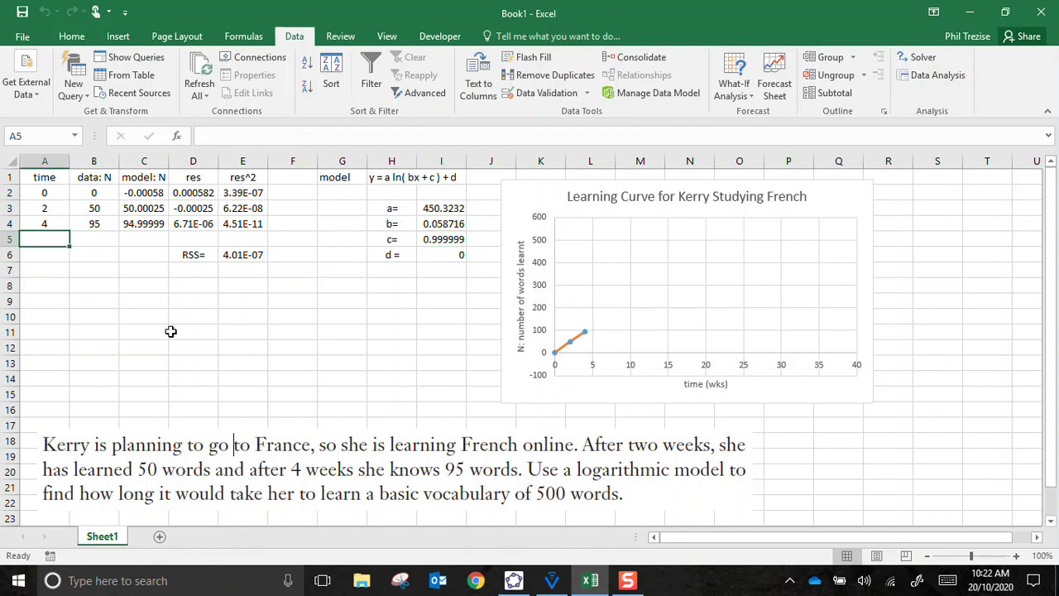
{"action": "type", "text": "10"}
{"action": "key", "text": "Return"}
{"action": "type", "text": "20"}
{"action": "key", "text": "Return"}
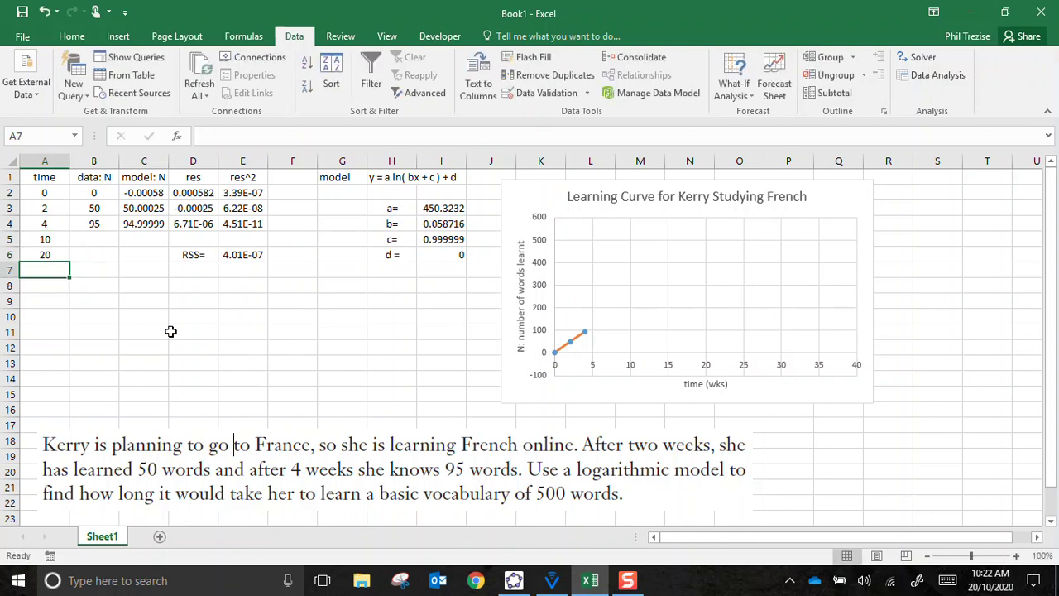
{"action": "left_click_drag", "start_coordinate": [60, 240], "coordinate": [68, 294]}
{"action": "left_click", "coordinate": [83, 270]}
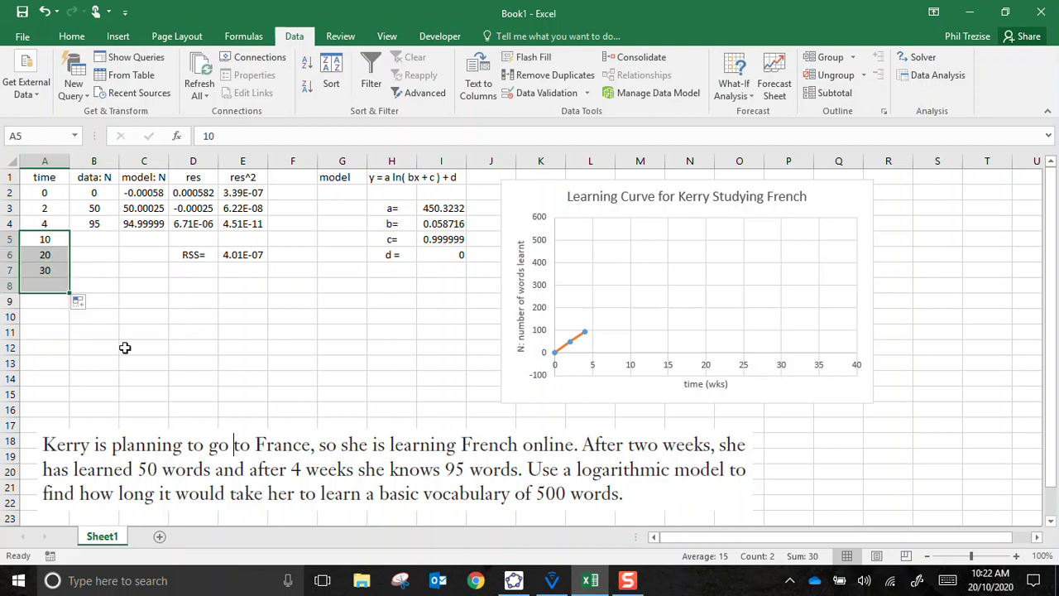
Fill the model formula from C4 down to C8 and check the cell ranges of the chart's model series
{"action": "left_click", "coordinate": [153, 227]}
{"action": "left_click_drag", "start_coordinate": [167, 228], "coordinate": [162, 292]}
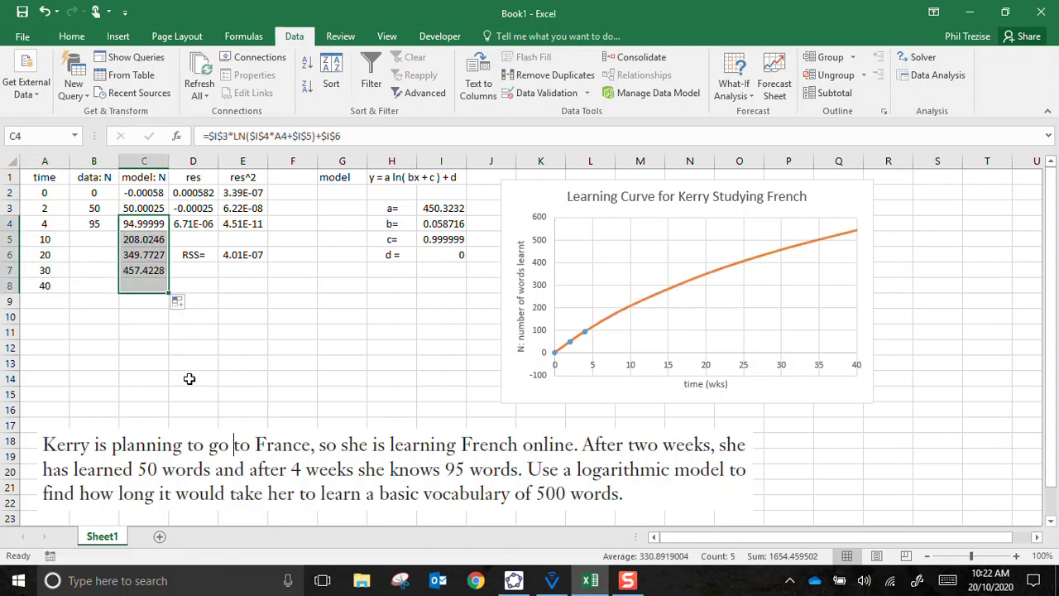
{"action": "left_click", "coordinate": [701, 281]}
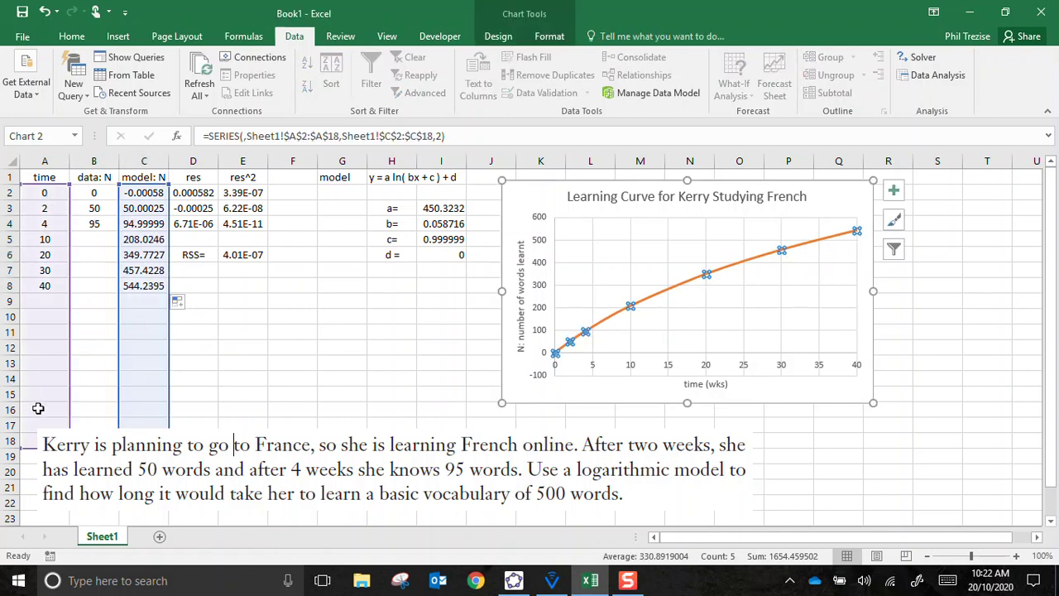
{"action": "left_click", "coordinate": [222, 328]}
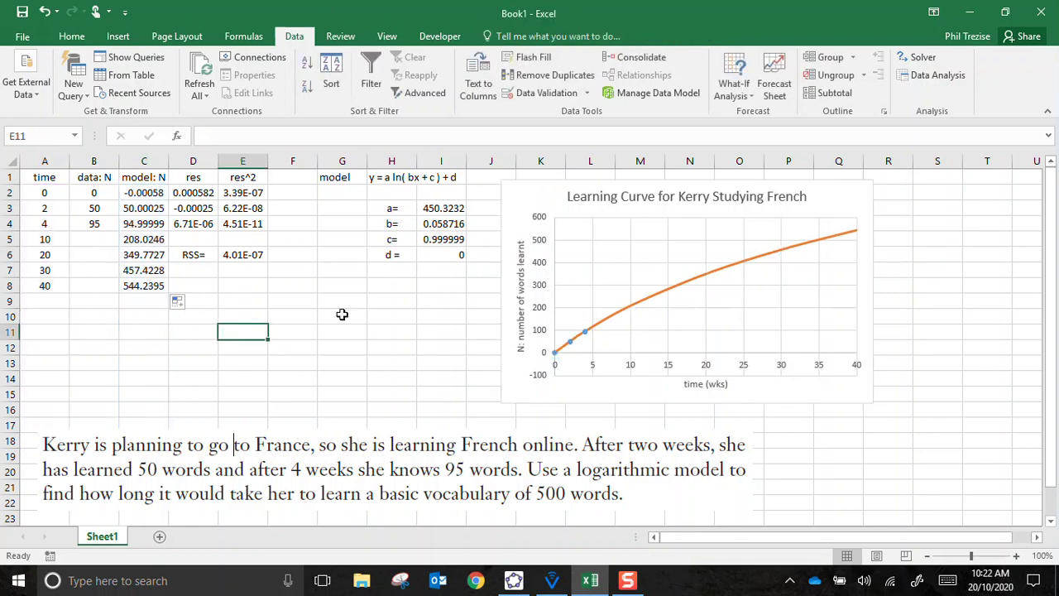
Set the time in A8 to 35 and enter 40 in A9
{"action": "mouse_move", "coordinate": [845, 236]}
{"action": "mouse_move", "coordinate": [815, 246]}
{"action": "left_click", "coordinate": [58, 283]}
{"action": "type", "text": "35"}
{"action": "key", "text": "Return"}
{"action": "type", "text": "40"}
{"action": "key", "text": "Return"}
Compare the time in cell A8 with the modelled number of words in C8
{"action": "key", "text": "Up"}
{"action": "key", "text": "Up"}
{"action": "key", "text": "Right"}
{"action": "key", "text": "Right"}
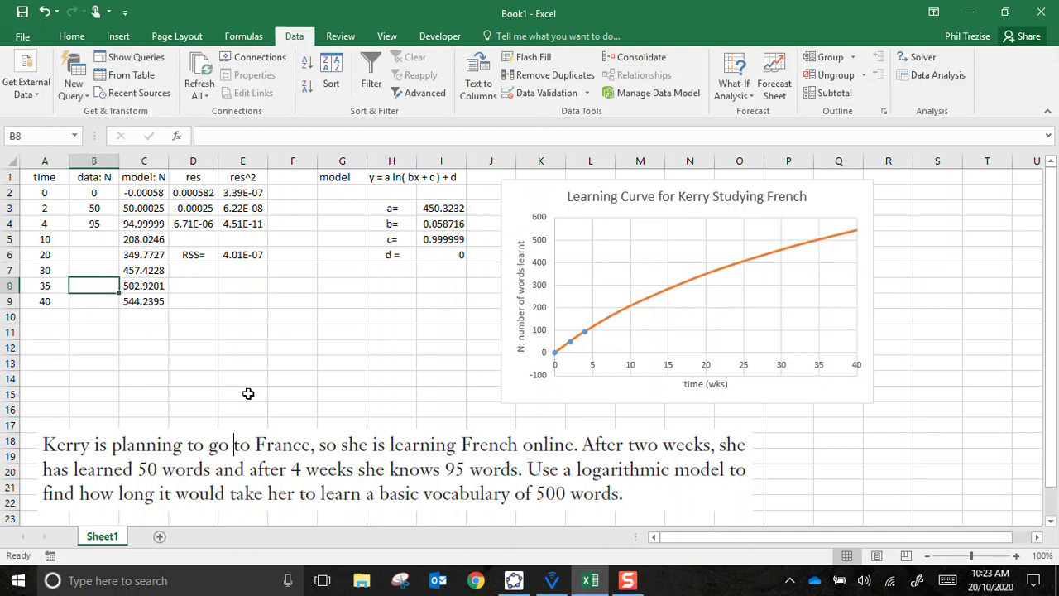
{"action": "key", "text": "Left"}
{"action": "key", "text": "Left"}
{"action": "key", "text": "Right"}
{"action": "key", "text": "Right"}
{"action": "key", "text": "Left"}
{"action": "key", "text": "Left"}
{"action": "key", "text": "Right"}
{"action": "key", "text": "Right"}
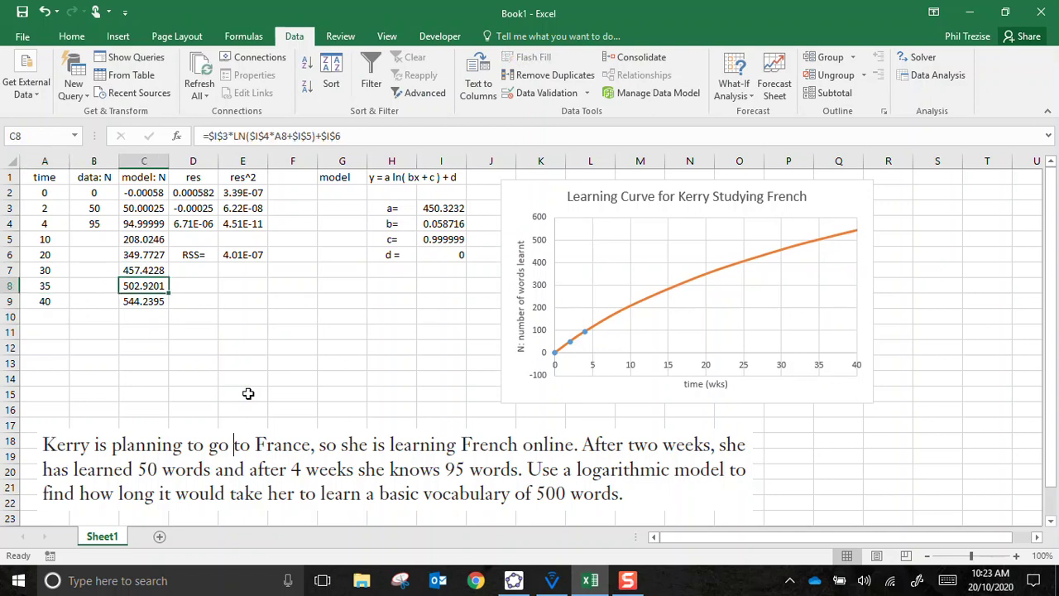
Try a time of 34.9 weeks in cell A8
{"action": "key", "text": "Left"}
{"action": "key", "text": "Left"}
{"action": "type", "text": "3"}
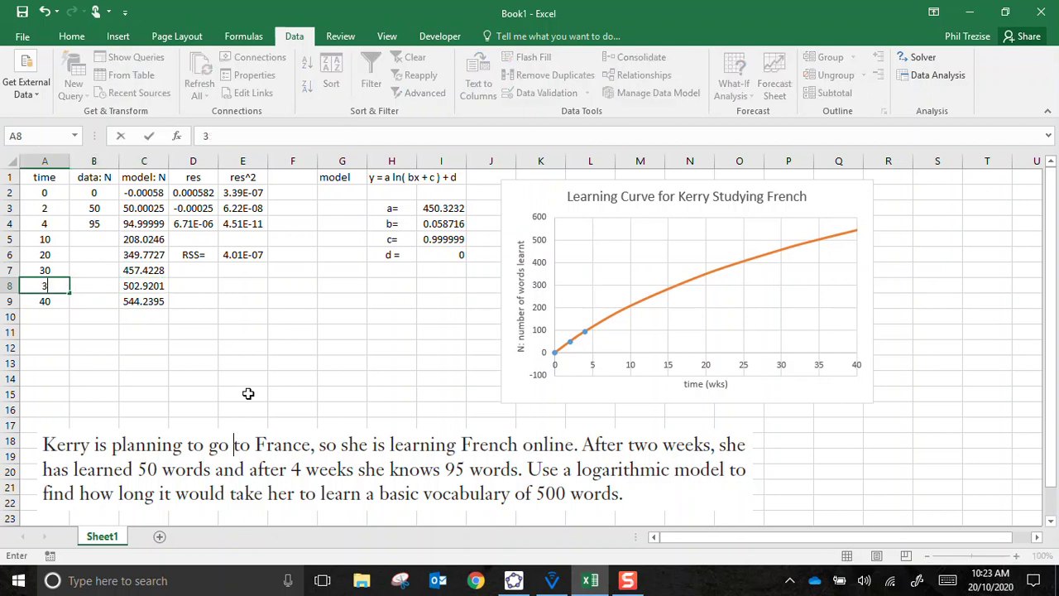
{"action": "type", "text": "4.9"}
{"action": "key", "text": "Return"}
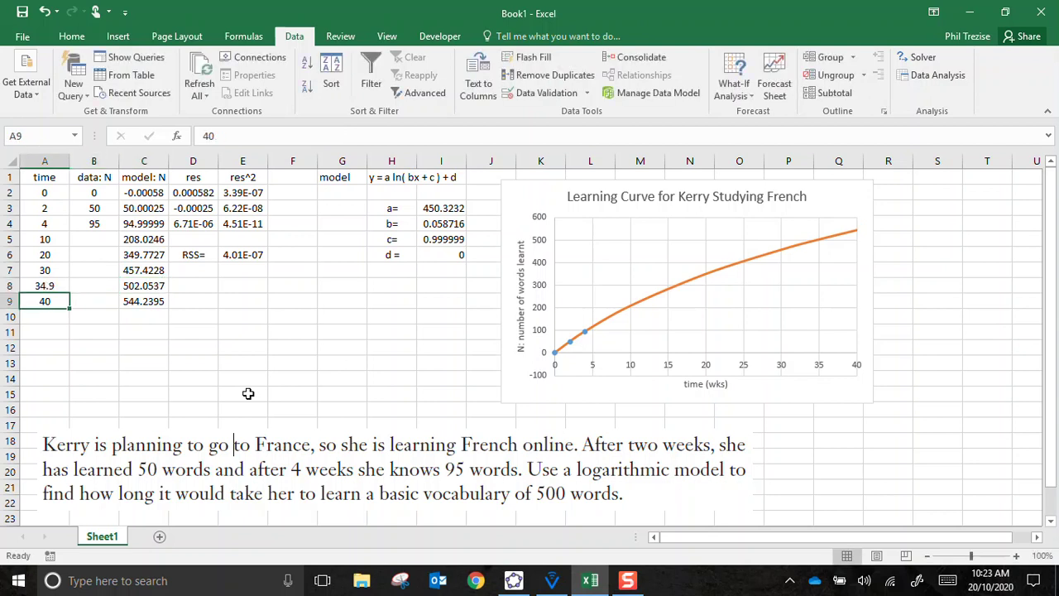
Try a time of 34.5 weeks in cell A8 and check the modelled number of words in C8
{"action": "key", "text": "Up"}
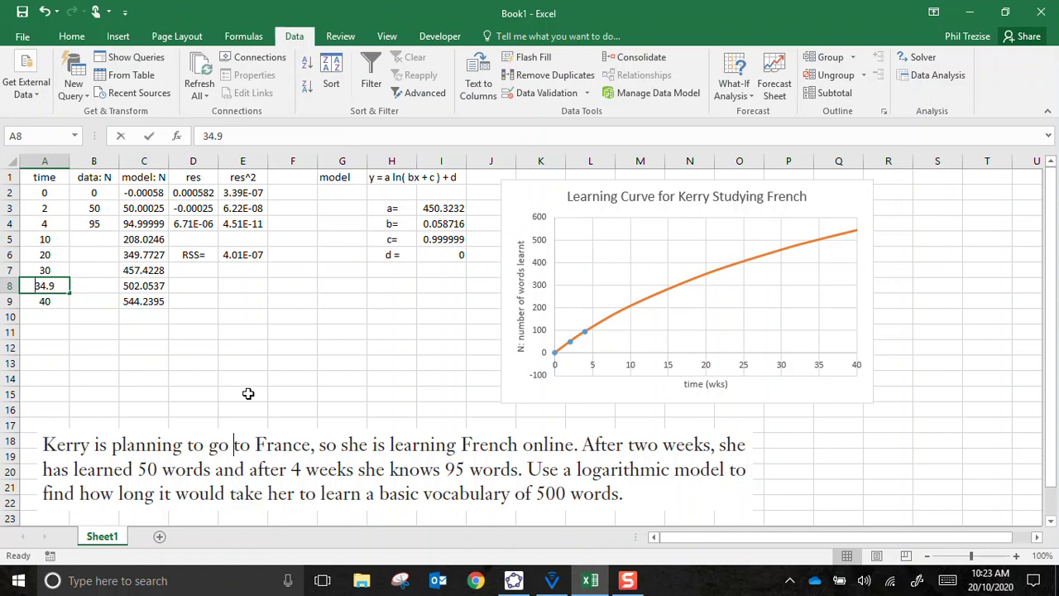
{"action": "type", "text": "3"}
{"action": "key", "text": "Return"}
{"action": "key", "text": "Up"}
{"action": "type", "text": "34.5"}
{"action": "key", "text": "Return"}
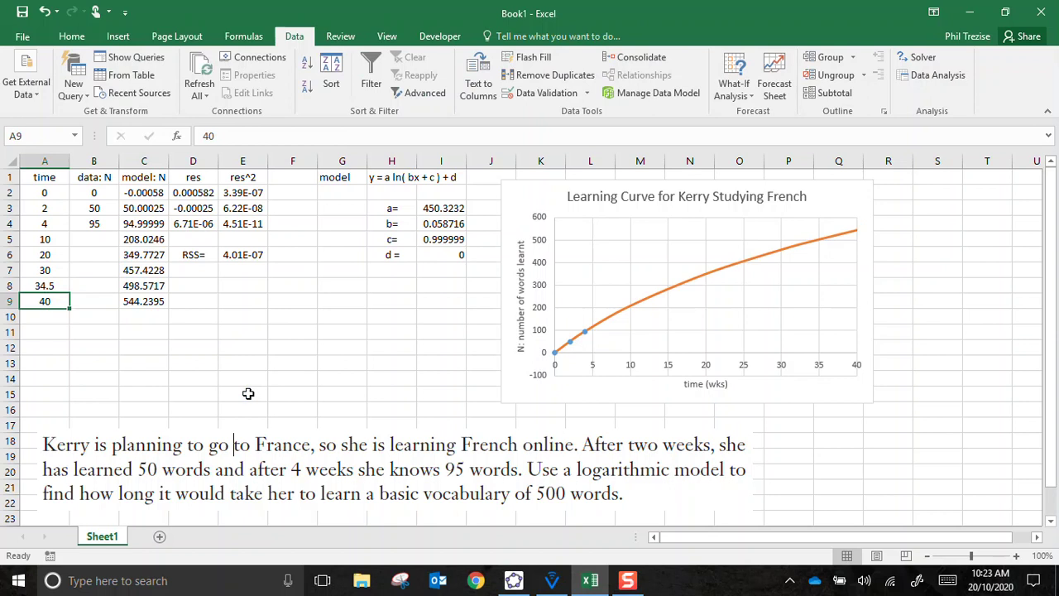
{"action": "key", "text": "Up"}
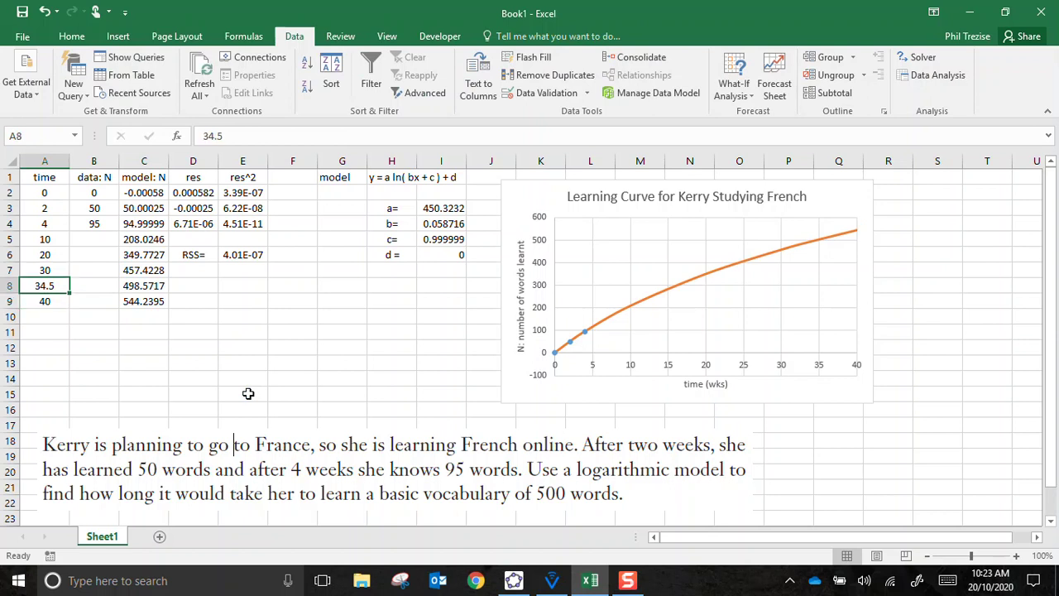
{"action": "key", "text": "Right"}
{"action": "key", "text": "Right"}
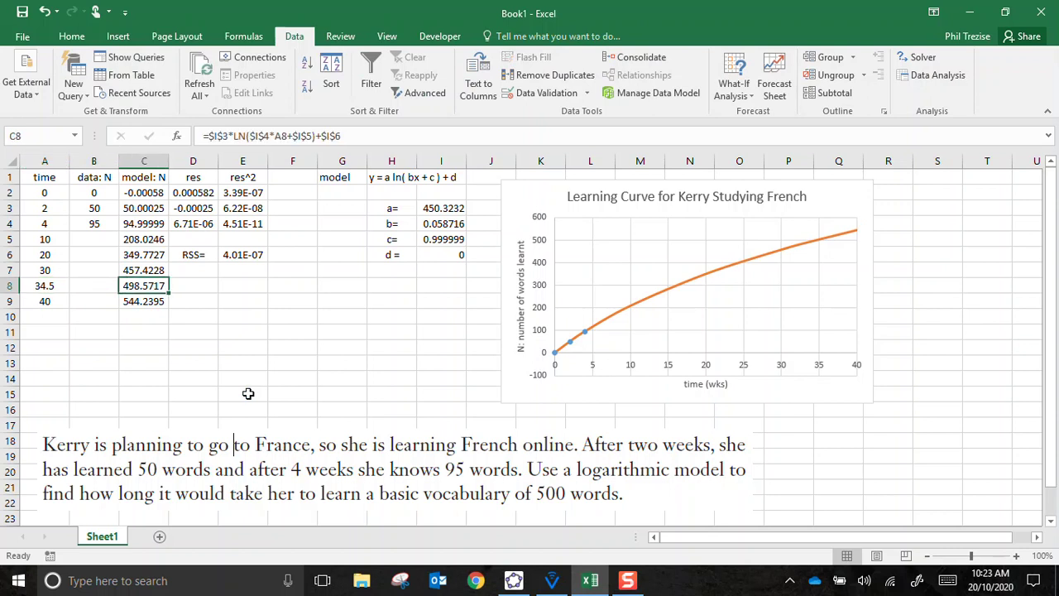
Set Solver's objective to the modelled word count in C8 with a target value of 500
{"action": "left_click", "coordinate": [920, 58]}
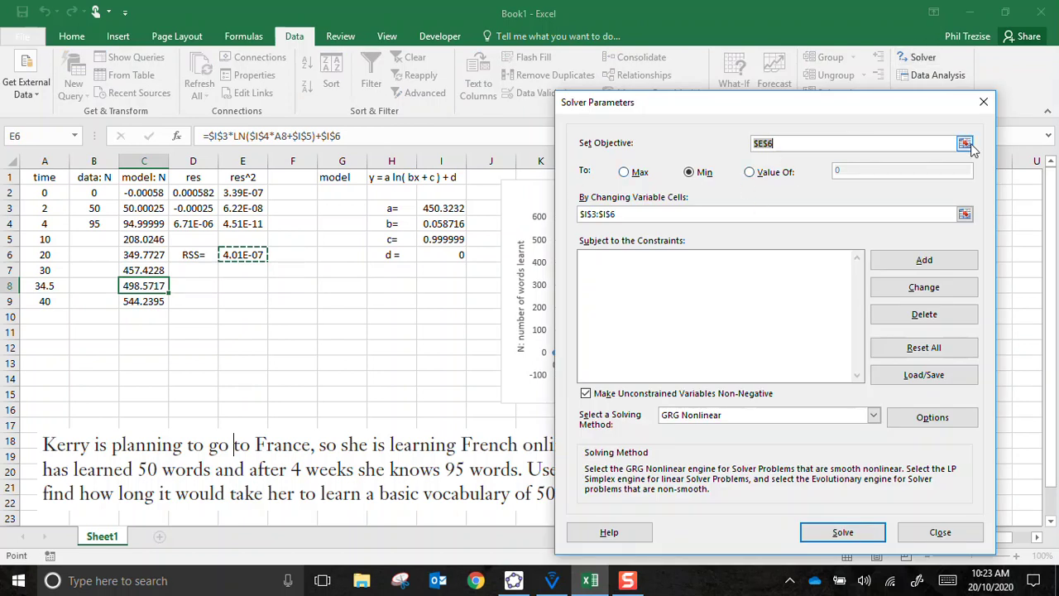
{"action": "left_click", "coordinate": [965, 145]}
{"action": "left_click", "coordinate": [158, 284]}
{"action": "left_click", "coordinate": [986, 123]}
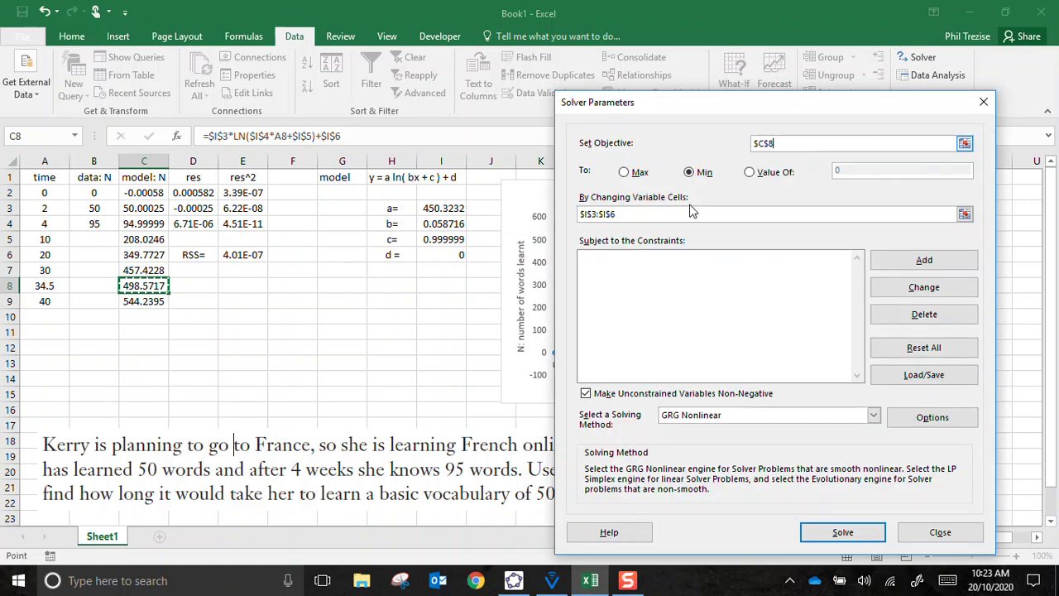
{"action": "left_click", "coordinate": [750, 172]}
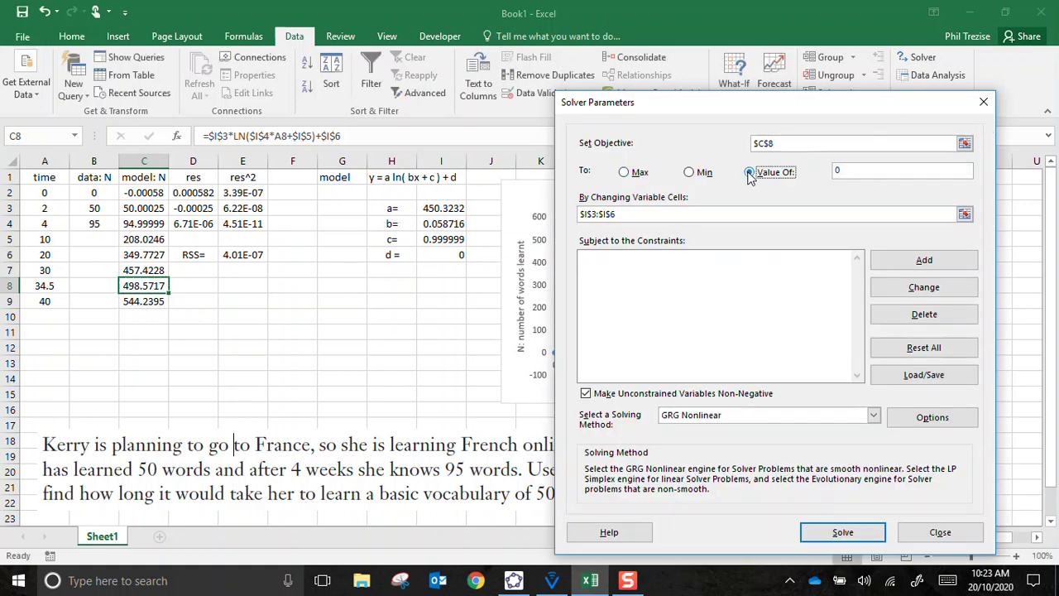
{"action": "double_click", "coordinate": [849, 170]}
{"action": "type", "text": "500"}
Make the time in A8 the only changing variable cell, solve, and keep the Solver solution
{"action": "left_click", "coordinate": [964, 213]}
{"action": "left_click", "coordinate": [48, 287]}
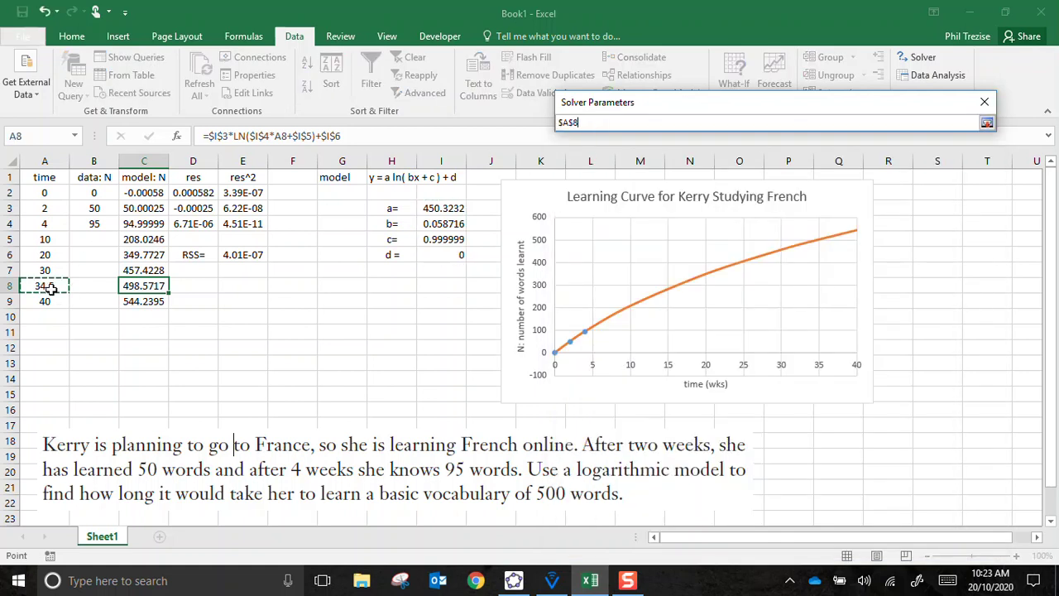
{"action": "left_click", "coordinate": [986, 123]}
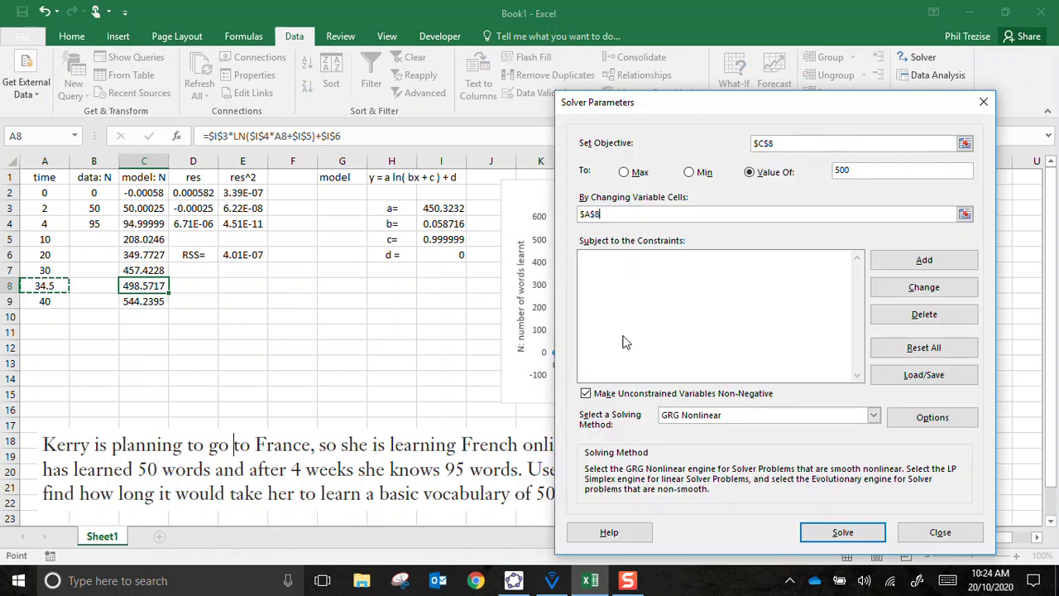
{"action": "left_click", "coordinate": [834, 532]}
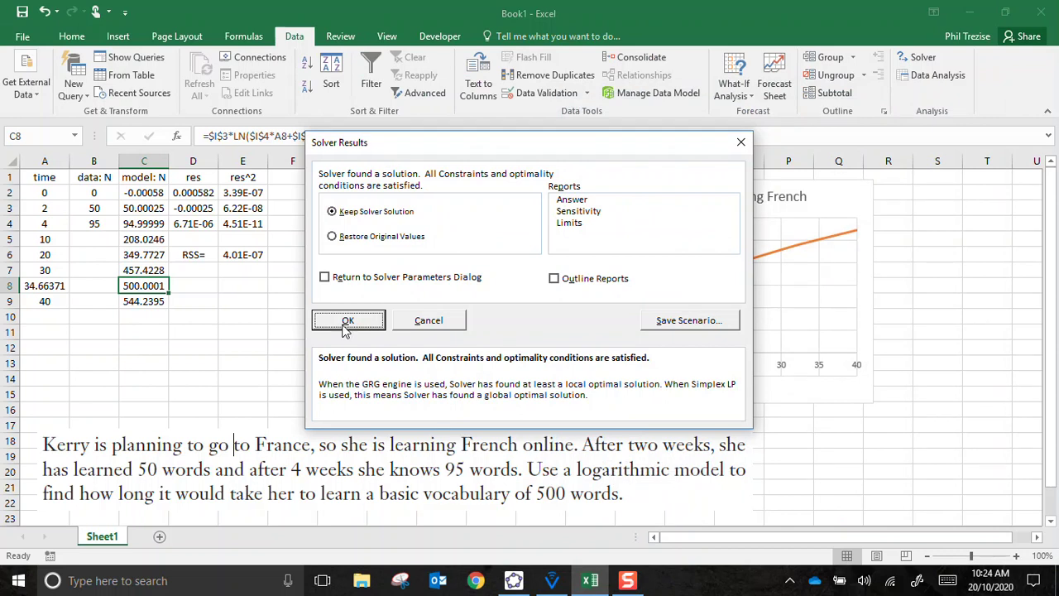
{"action": "left_click", "coordinate": [346, 325]}
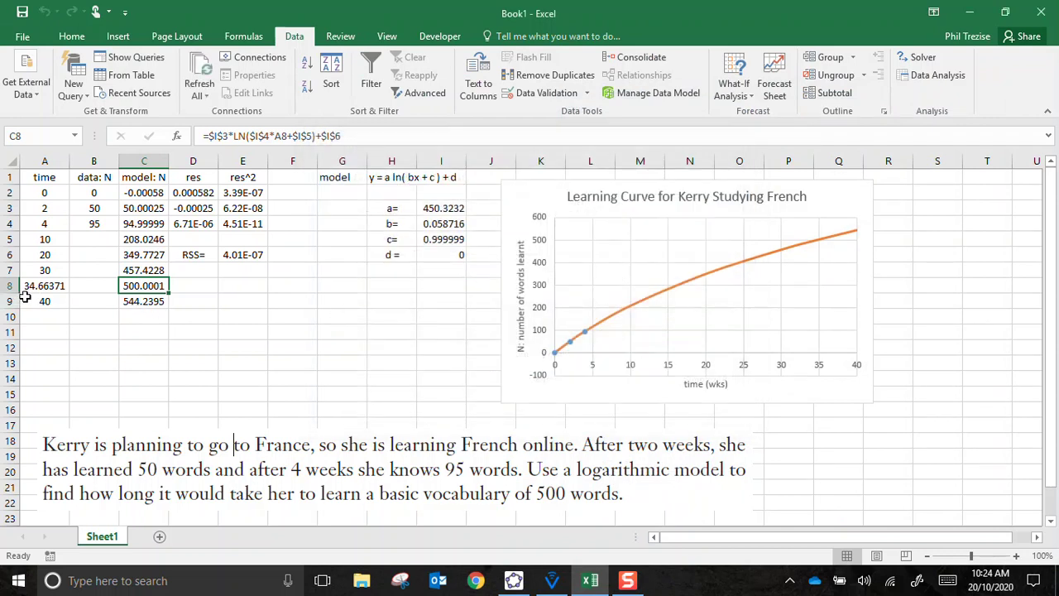